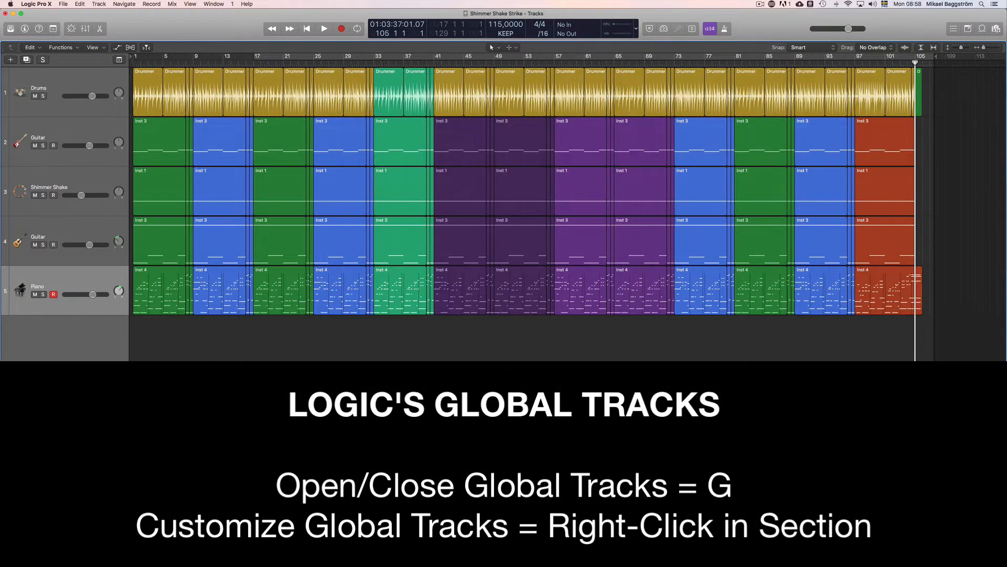
Show the global tracks, add the Movie track to them, and hide the global tracks again.
{"action": "key", "text": "g"}
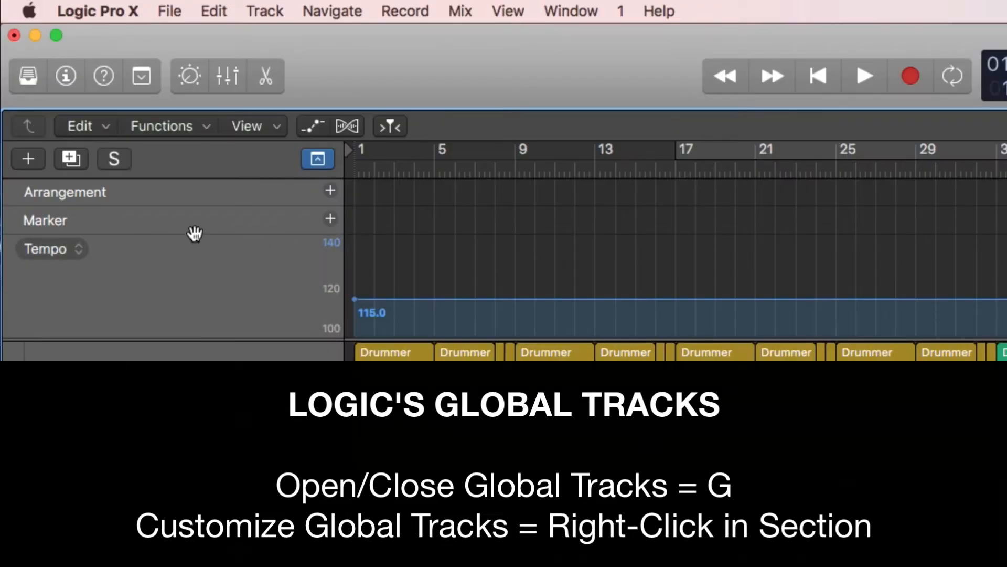
{"action": "right_click", "coordinate": [174, 223]}
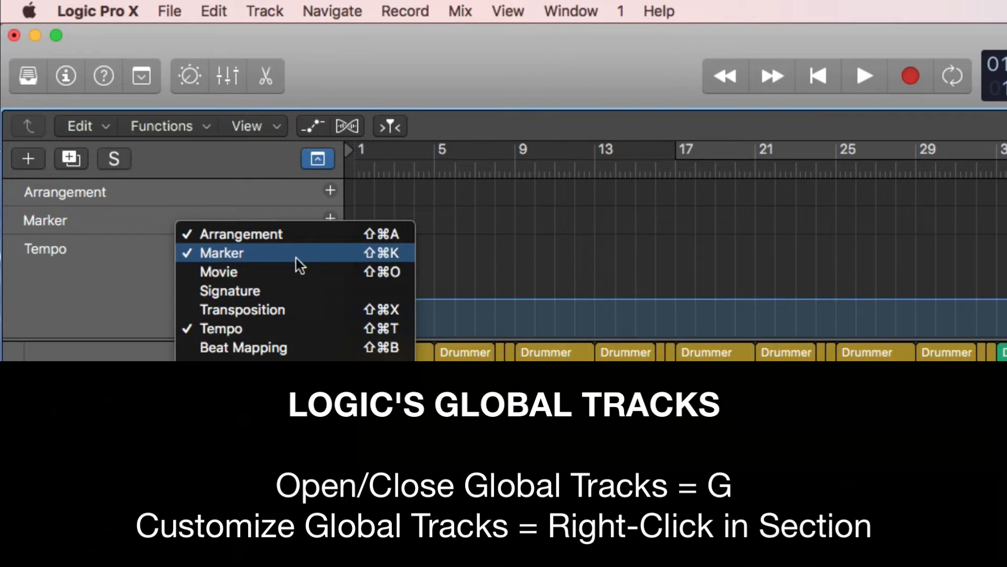
{"action": "left_click", "coordinate": [221, 273]}
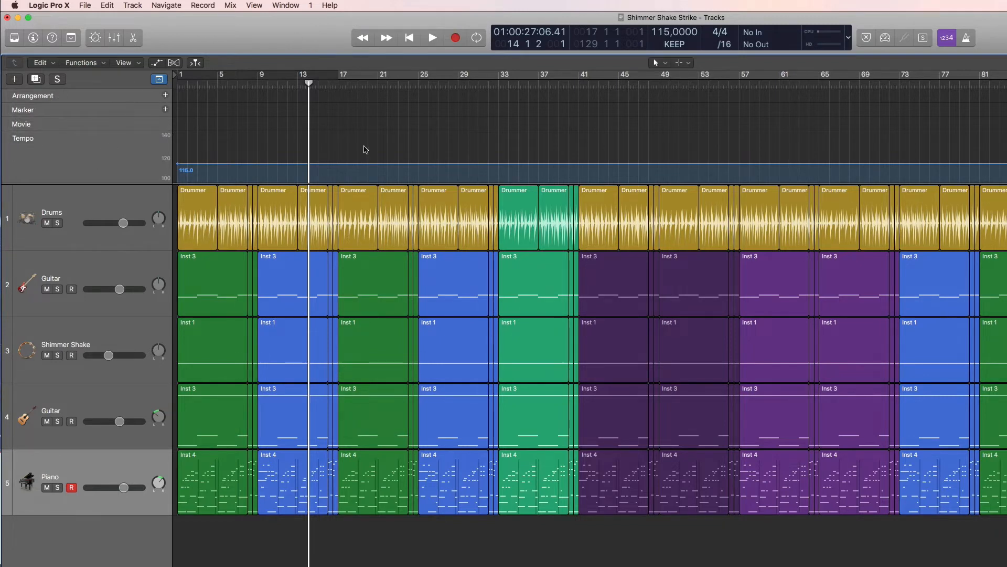
{"action": "key", "text": "g"}
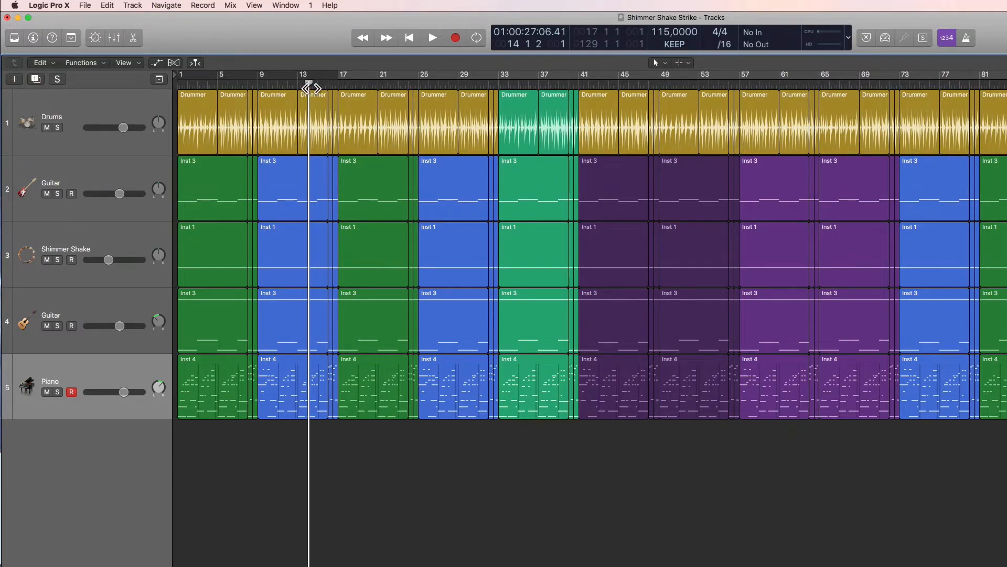
Move the playhead to the start of bar 17.
{"action": "left_click_drag", "start_coordinate": [308, 85], "coordinate": [344, 82]}
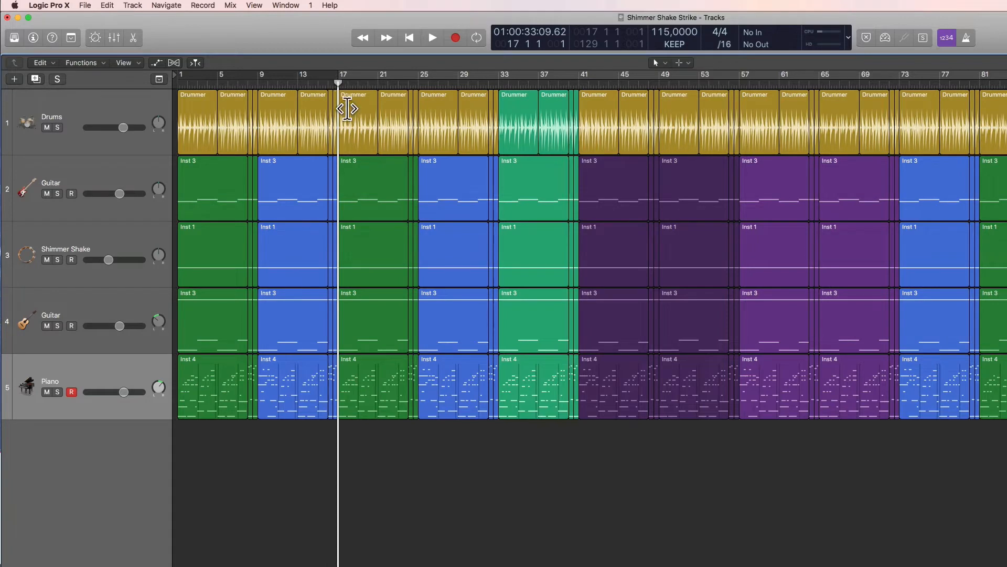
{"action": "scroll", "coordinate": [361, 504], "scroll_direction": "up", "scroll_amount": 5}
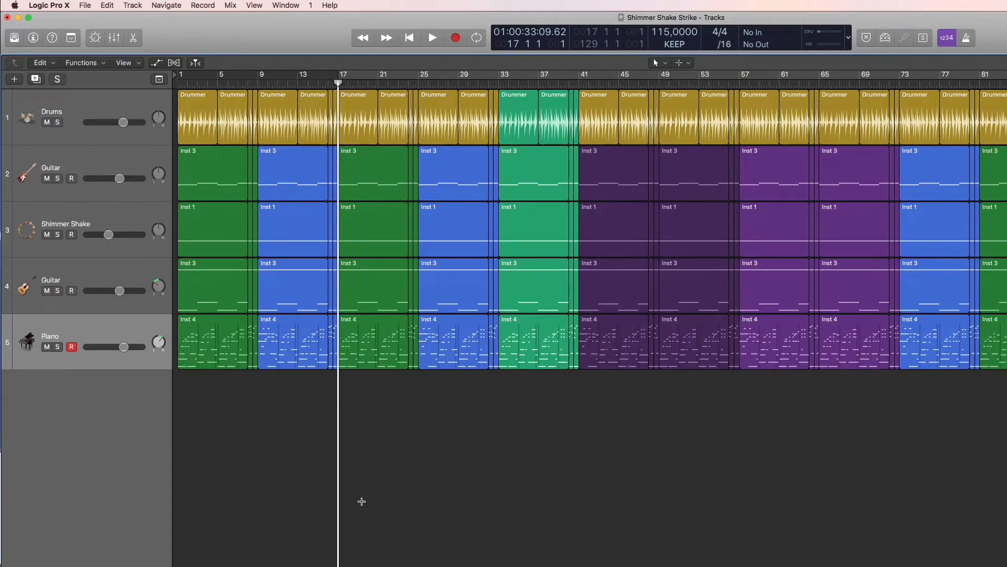
{"action": "scroll", "coordinate": [361, 502], "scroll_direction": "up", "scroll_amount": 5}
{"action": "scroll", "coordinate": [362, 501], "scroll_direction": "up", "scroll_amount": 3}
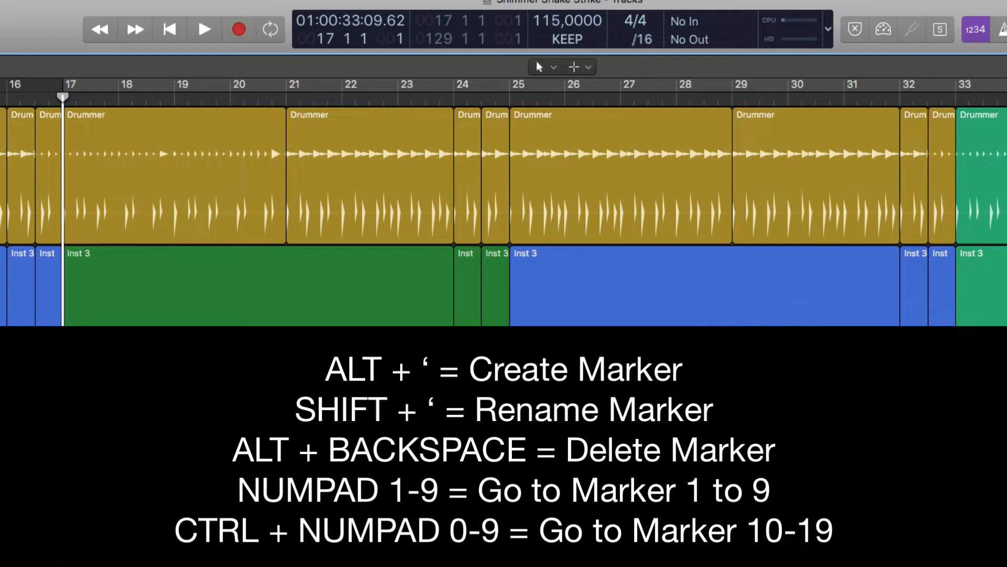
Create a marker at bar 17 named BUILD and delete it.
{"action": "key", "text": "alt+apostrophe"}
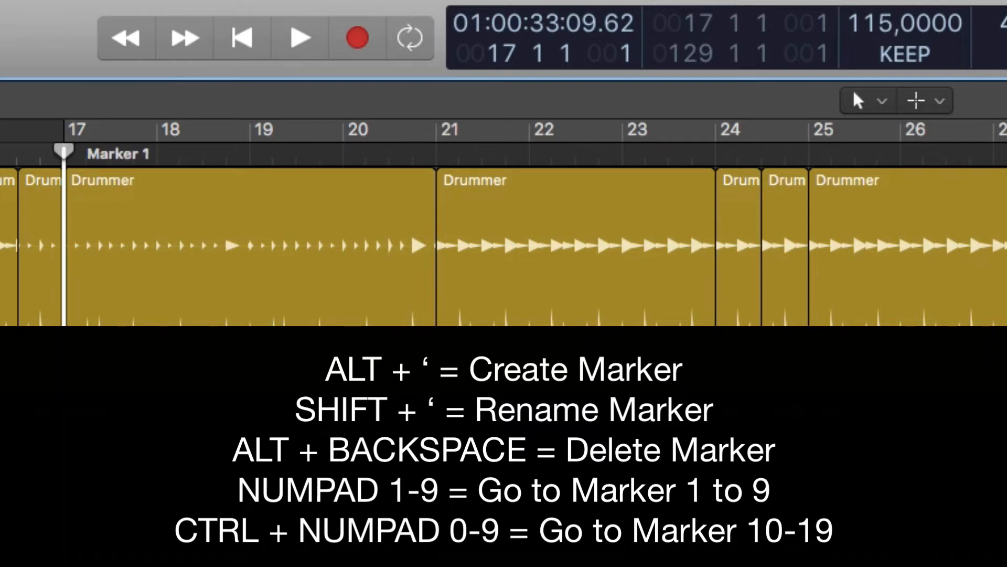
{"action": "key", "text": "shift+apostrophe"}
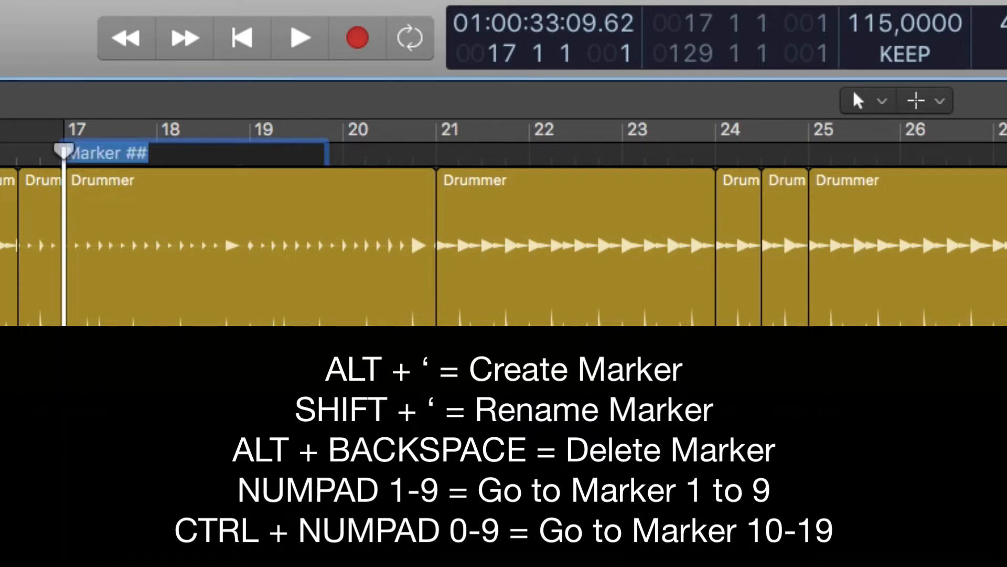
{"action": "type", "text": "BUILD"}
{"action": "key", "text": "Return"}
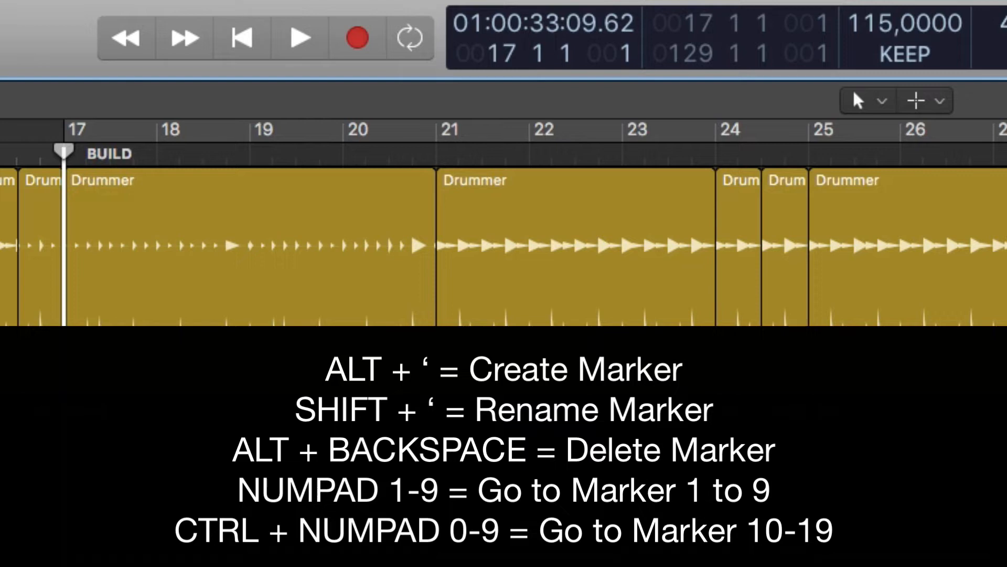
{"action": "key", "text": "alt+BackSpace"}
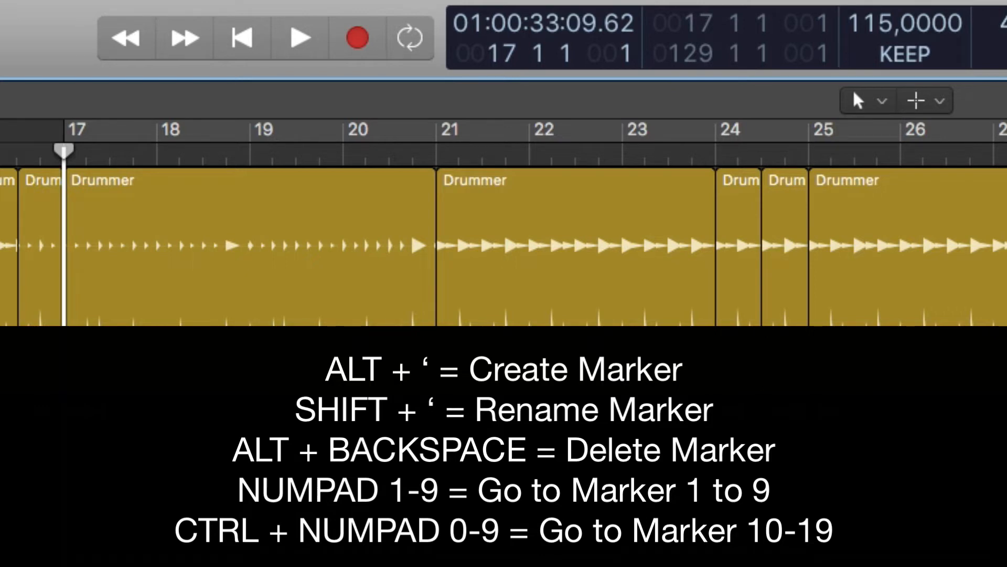
Create a marker at bar 17 named INTRO and delete it.
{"action": "key", "text": "alt+apostrophe"}
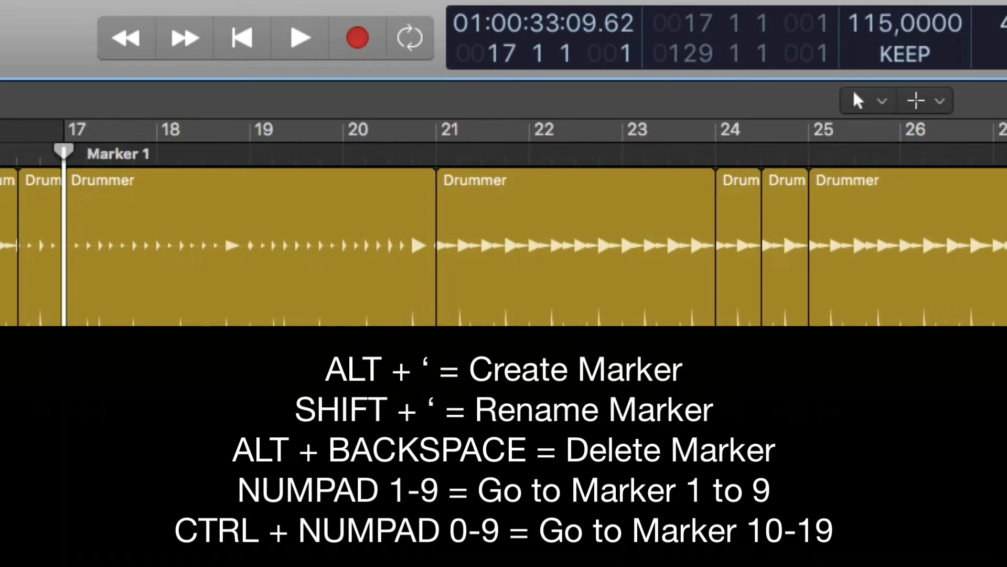
{"action": "key", "text": "shift+apostrophe"}
{"action": "type", "text": "INTRO"}
{"action": "key", "text": "Return"}
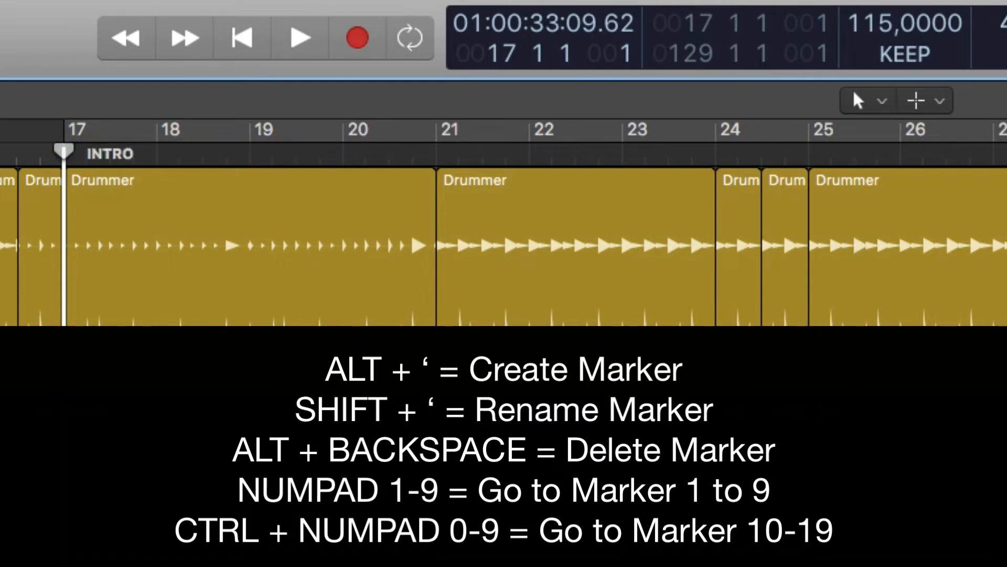
{"action": "key", "text": "alt+BackSpace"}
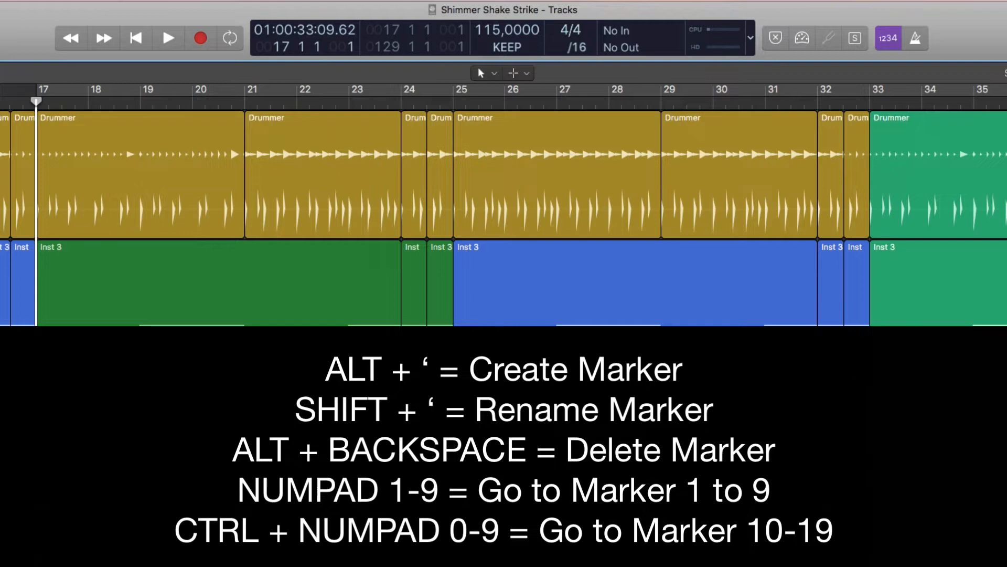
Create markers at bars 17, 25 and 33, keeping their default names.
{"action": "key", "text": "alt+apostrophe"}
{"action": "key", "text": "shift+period"}
{"action": "key", "text": "alt+apostrophe"}
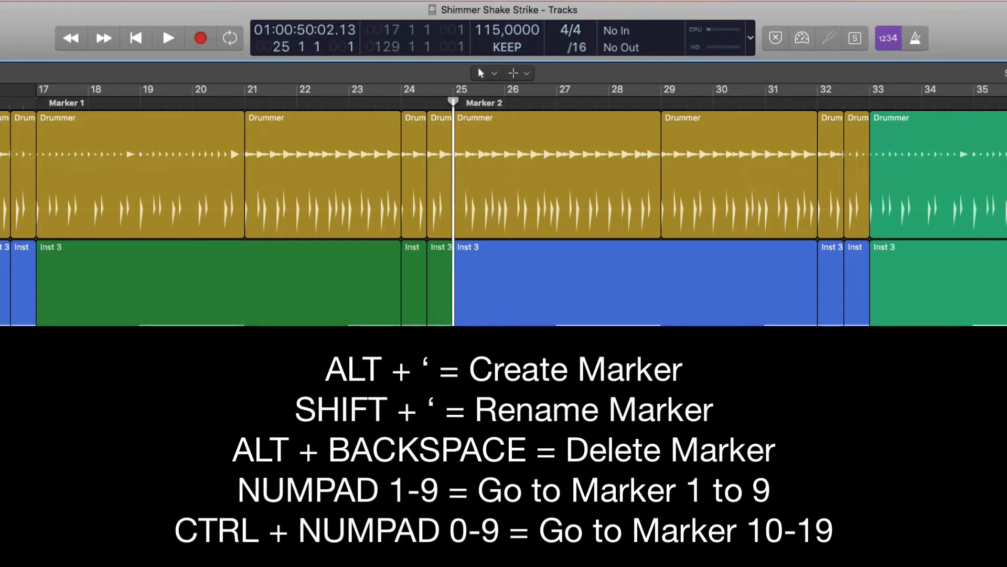
{"action": "key", "text": "shift+period"}
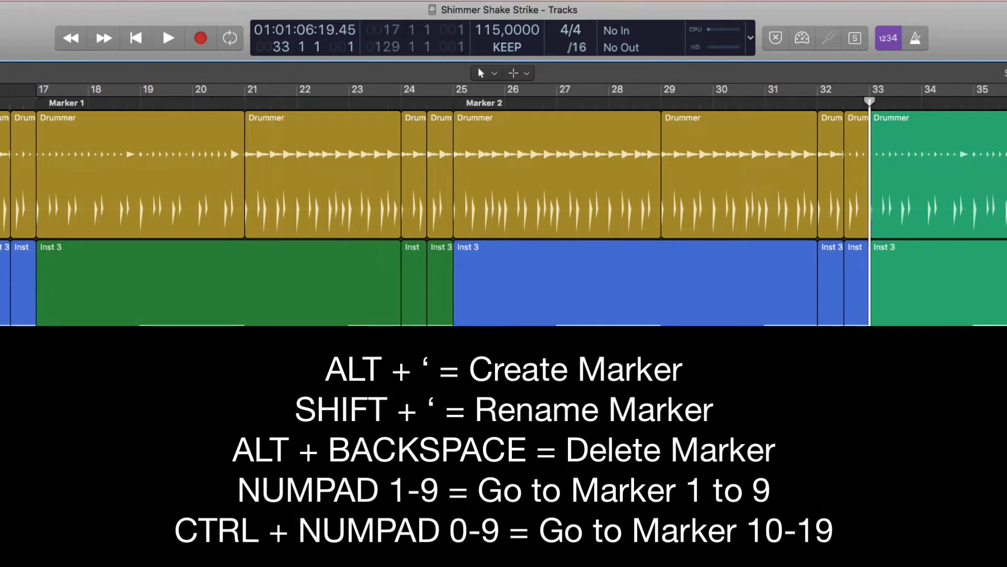
{"action": "key", "text": "alt+apostrophe"}
Jump the playhead to Marker 1, Marker 2 and Marker 3, and back to Marker 1.
{"action": "key", "text": "KP_1"}
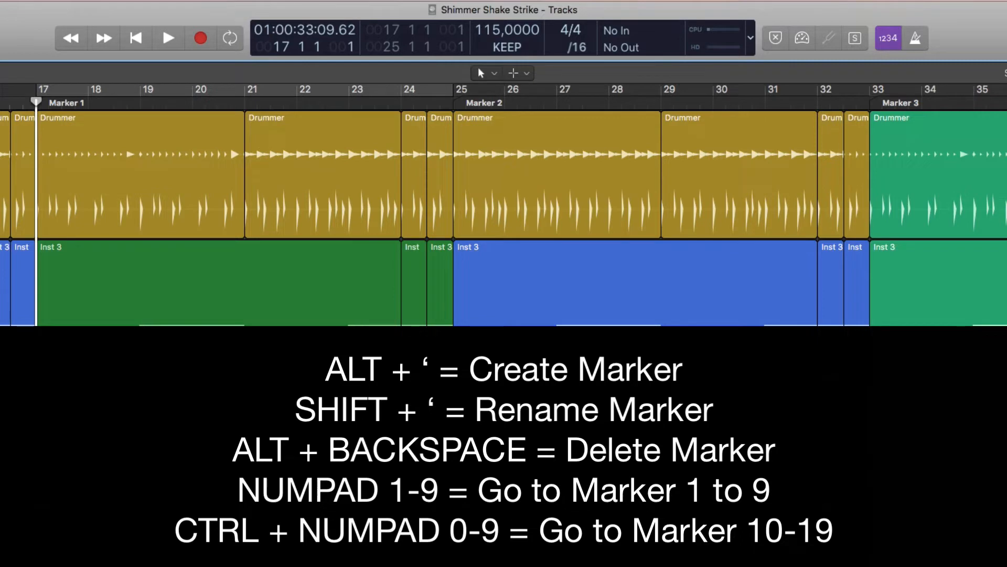
{"action": "key", "text": "KP_2"}
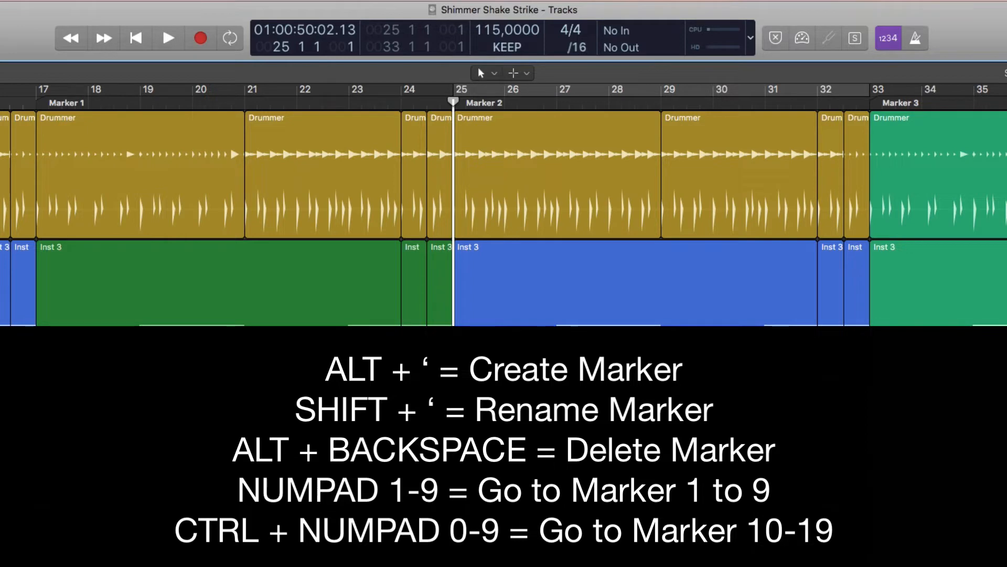
{"action": "key", "text": "KP_3"}
{"action": "key", "text": "KP_1"}
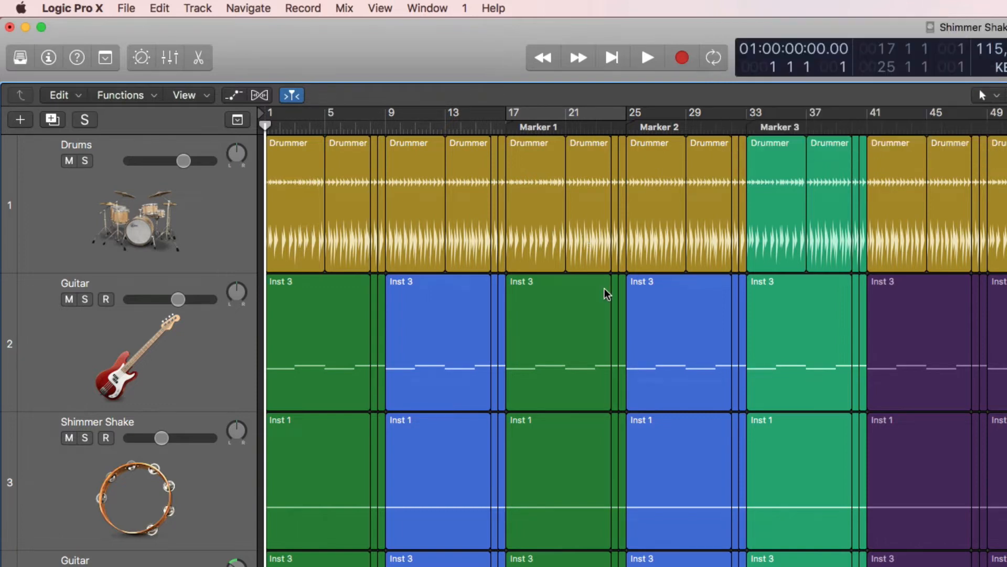
Show the global tracks and make Marker 1 start at bar 1 and end at bar 17.
{"action": "key", "text": "g"}
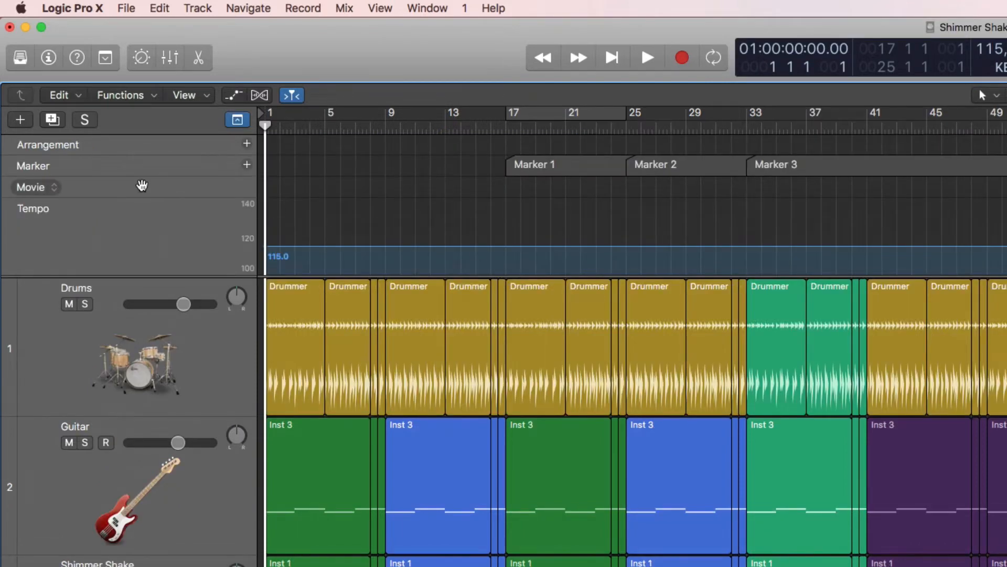
{"action": "left_click", "coordinate": [535, 165]}
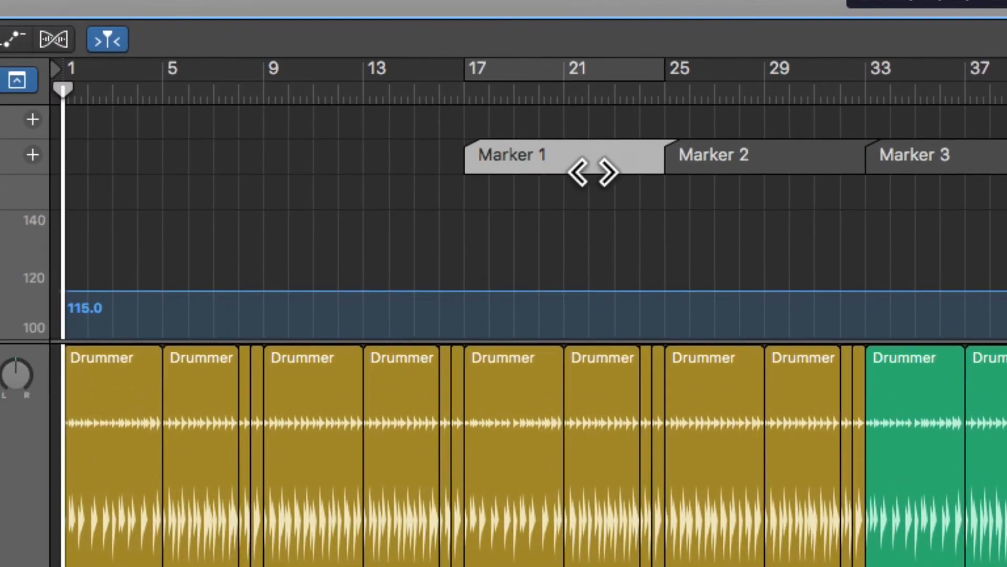
{"action": "mouse_move", "coordinate": [588, 172]}
{"action": "left_mouse_down"}
{"action": "mouse_move", "coordinate": [178, 171]}
{"action": "mouse_move", "coordinate": [240, 213]}
{"action": "left_mouse_up"}
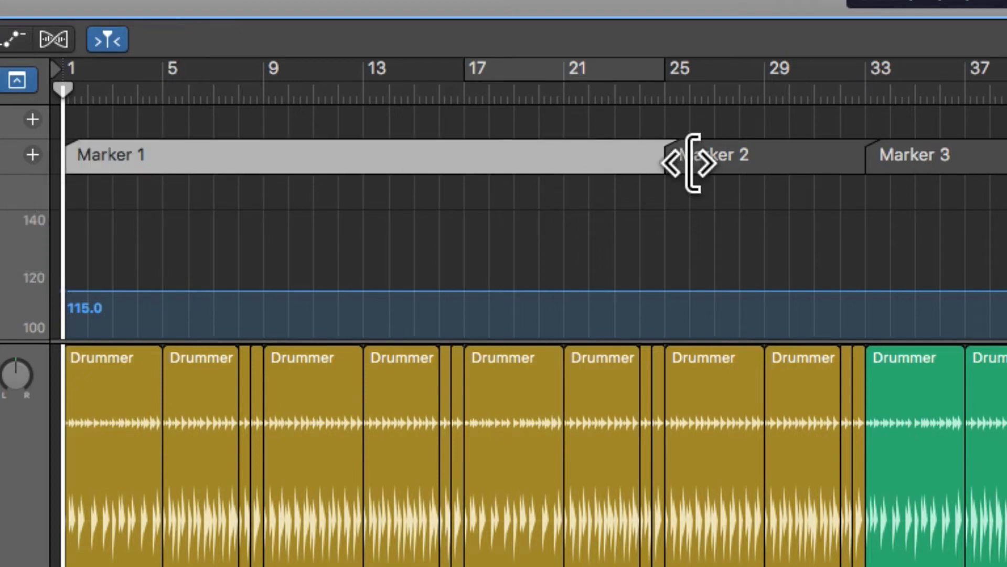
{"action": "mouse_move", "coordinate": [677, 176]}
{"action": "left_mouse_down"}
{"action": "mouse_move", "coordinate": [414, 191]}
{"action": "mouse_move", "coordinate": [483, 189]}
{"action": "mouse_move", "coordinate": [476, 180]}
{"action": "left_mouse_up"}
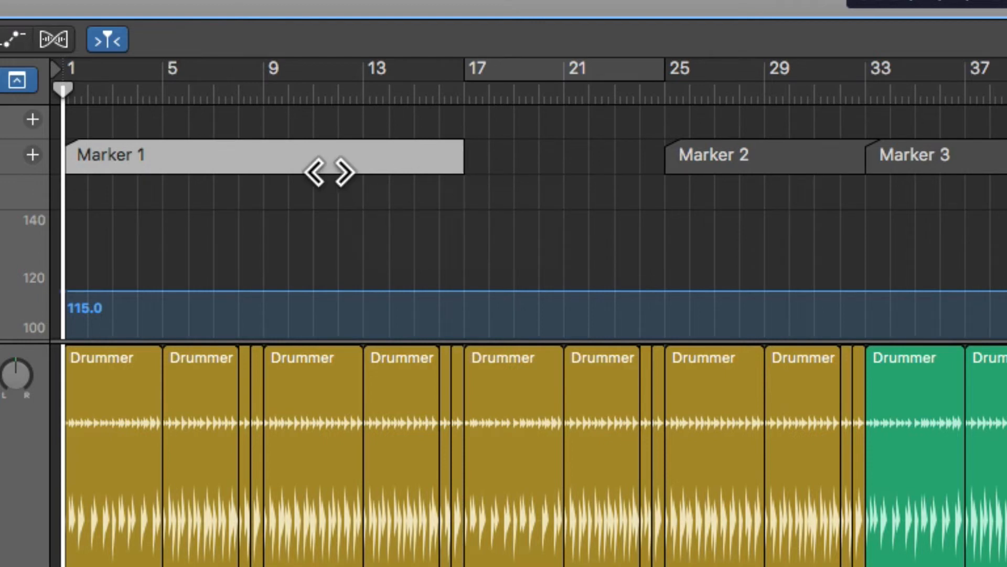
Move Marker 2 to start at bar 17 and Marker 3 to start at bar 25.
{"action": "left_click_drag", "start_coordinate": [781, 172], "coordinate": [591, 179]}
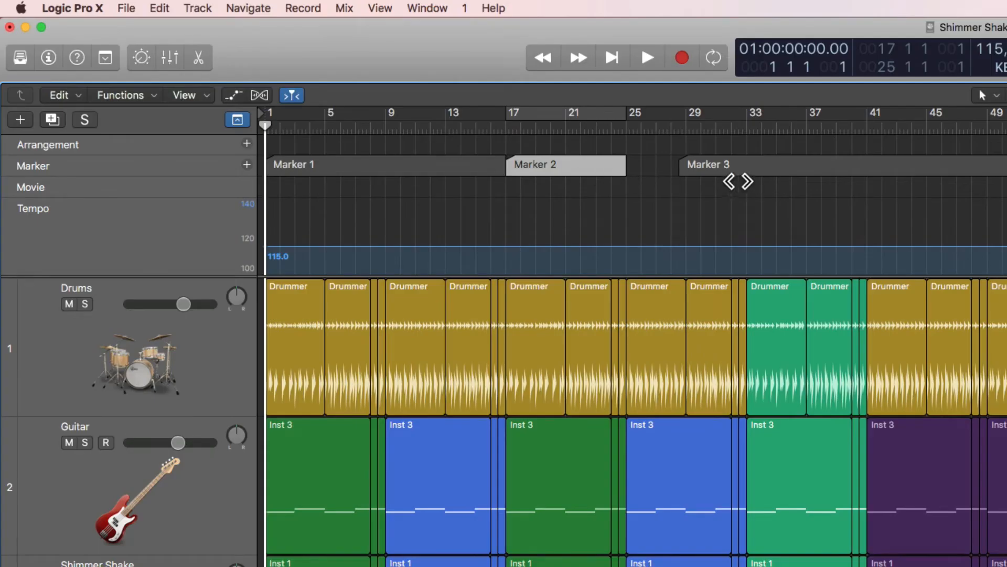
{"action": "mouse_move", "coordinate": [738, 181]}
{"action": "left_mouse_down"}
{"action": "mouse_move", "coordinate": [722, 179]}
{"action": "mouse_move", "coordinate": [755, 181]}
{"action": "mouse_move", "coordinate": [682, 181]}
{"action": "mouse_move", "coordinate": [710, 185]}
{"action": "left_mouse_up"}
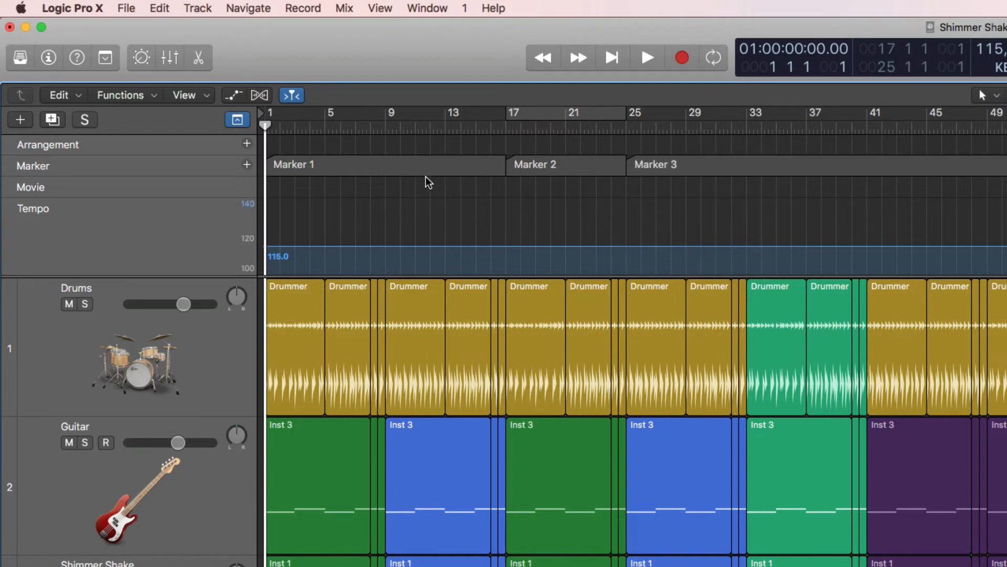
{"action": "left_click", "coordinate": [501, 174]}
{"action": "left_click", "coordinate": [588, 176]}
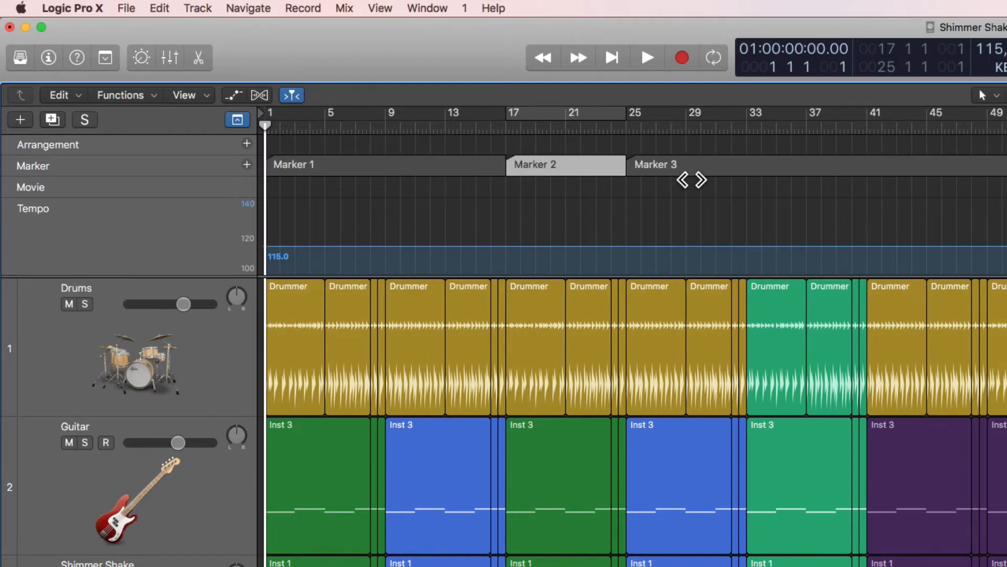
{"action": "left_click", "coordinate": [703, 178]}
{"action": "left_click", "coordinate": [647, 204]}
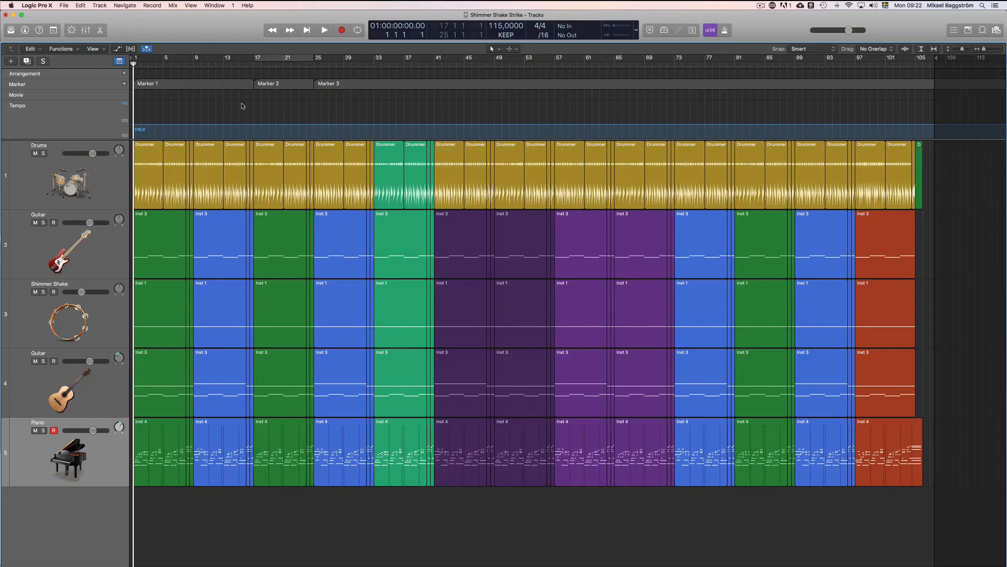
Color Marker 1 dark green, Marker 2 yellow and Marker 3 red.
{"action": "key", "text": "alt+c"}
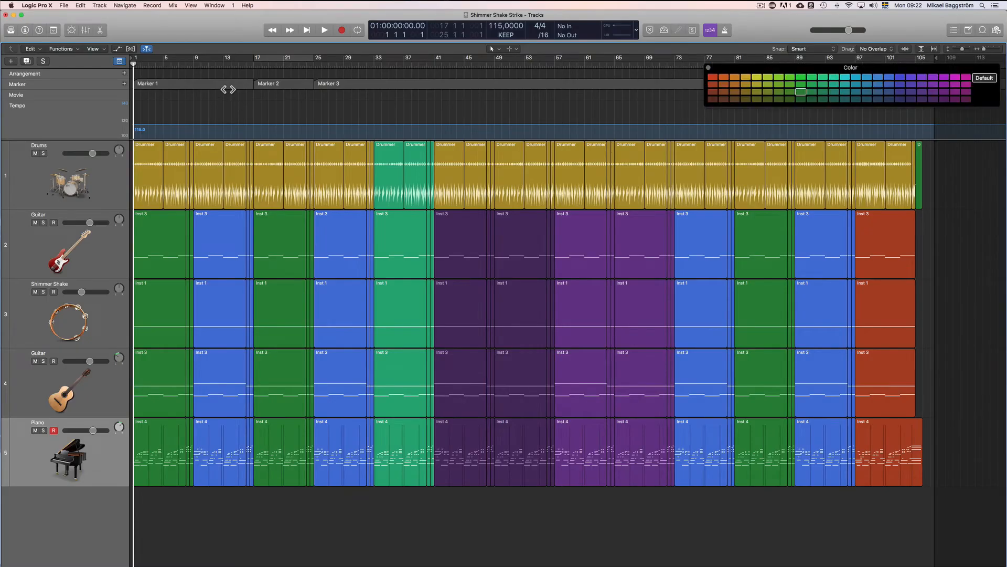
{"action": "left_click", "coordinate": [227, 90]}
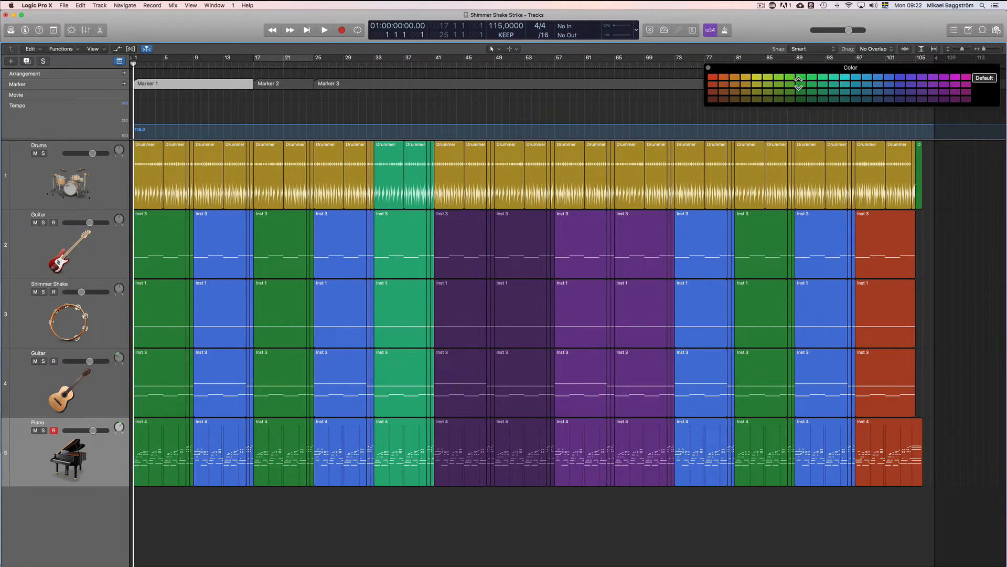
{"action": "left_click", "coordinate": [802, 97]}
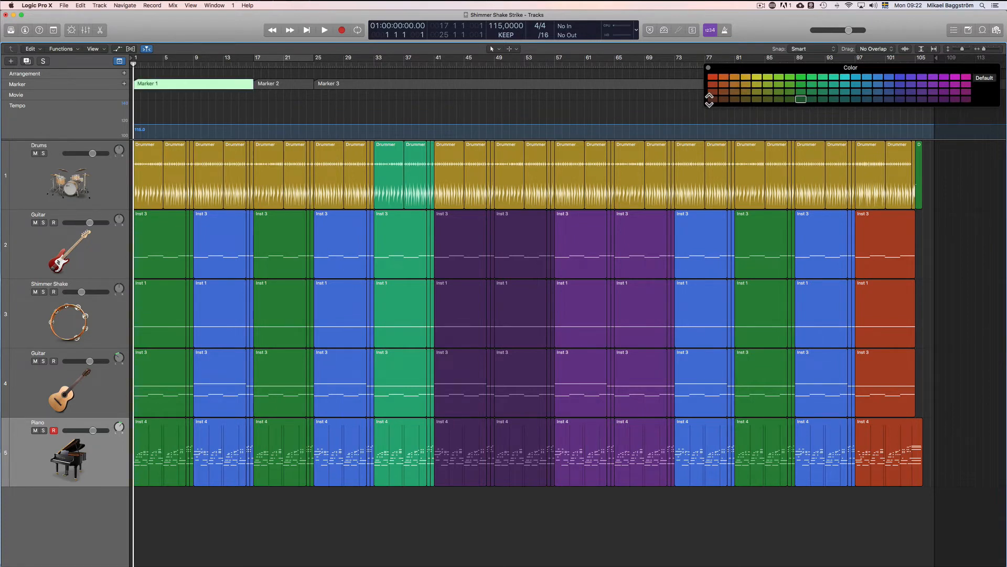
{"action": "left_click", "coordinate": [294, 86]}
{"action": "left_click", "coordinate": [766, 77]}
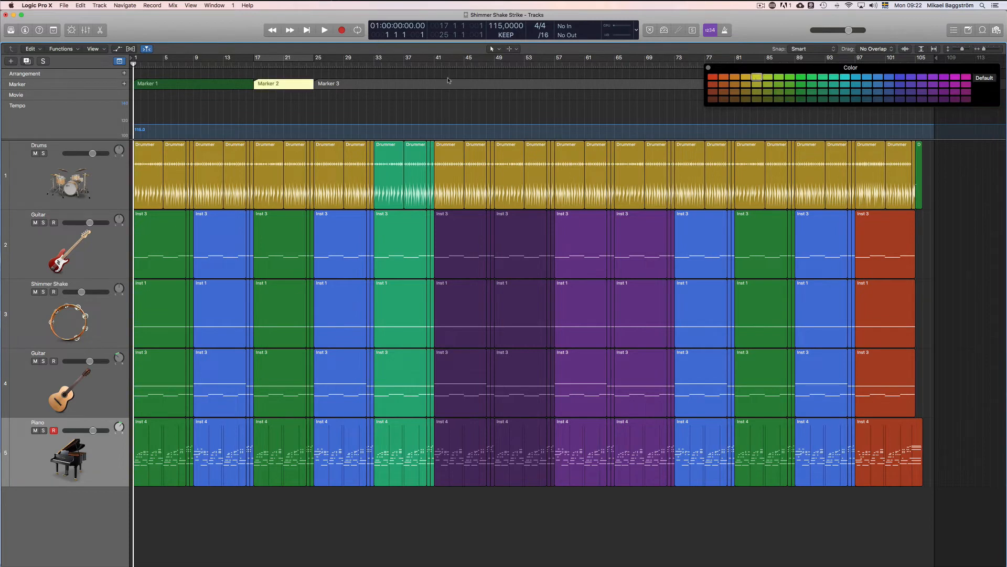
{"action": "left_click", "coordinate": [441, 83]}
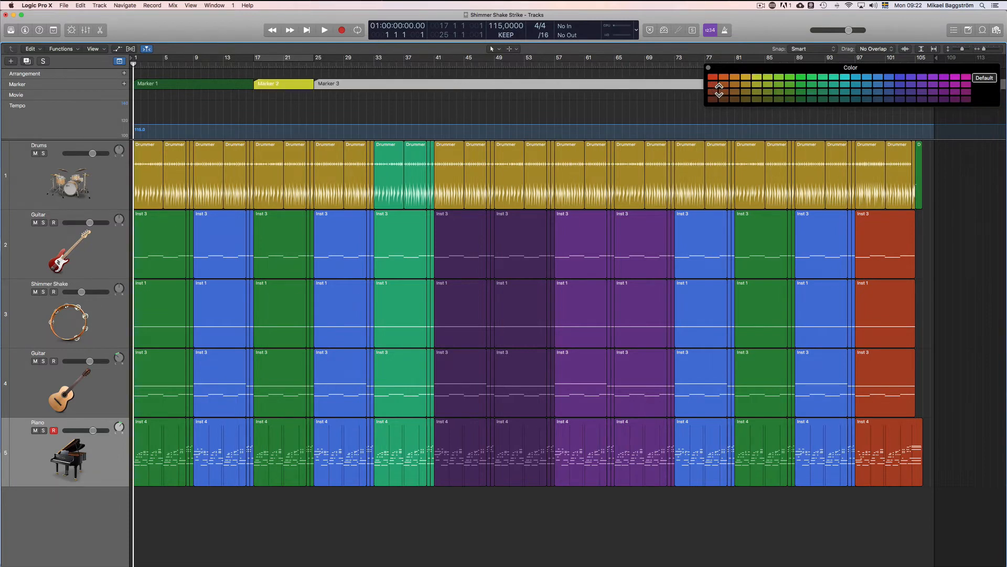
{"action": "left_click", "coordinate": [713, 84]}
Deselect the marker and hide the color palette and the global tracks.
{"action": "left_click", "coordinate": [474, 112]}
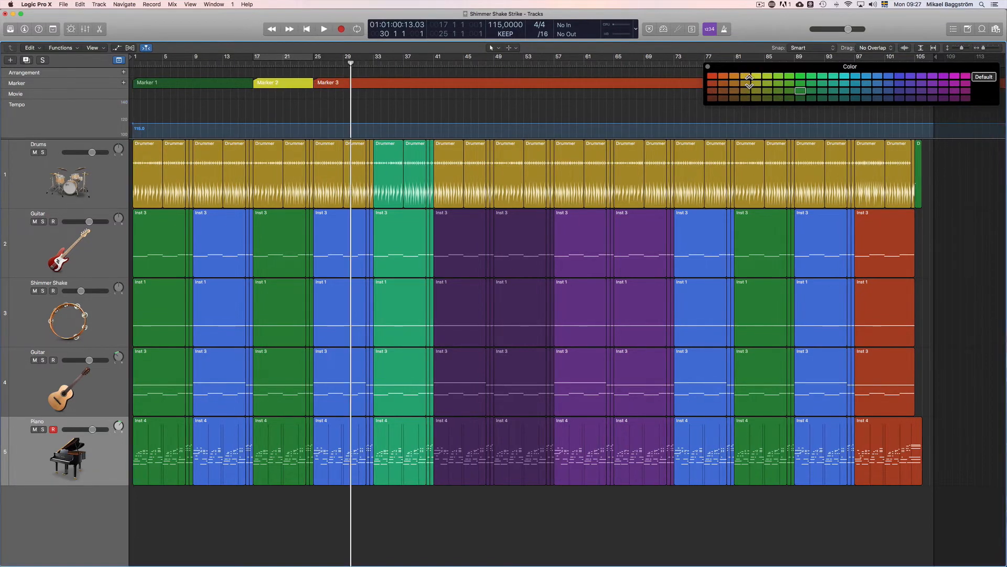
{"action": "key", "text": "alt+c"}
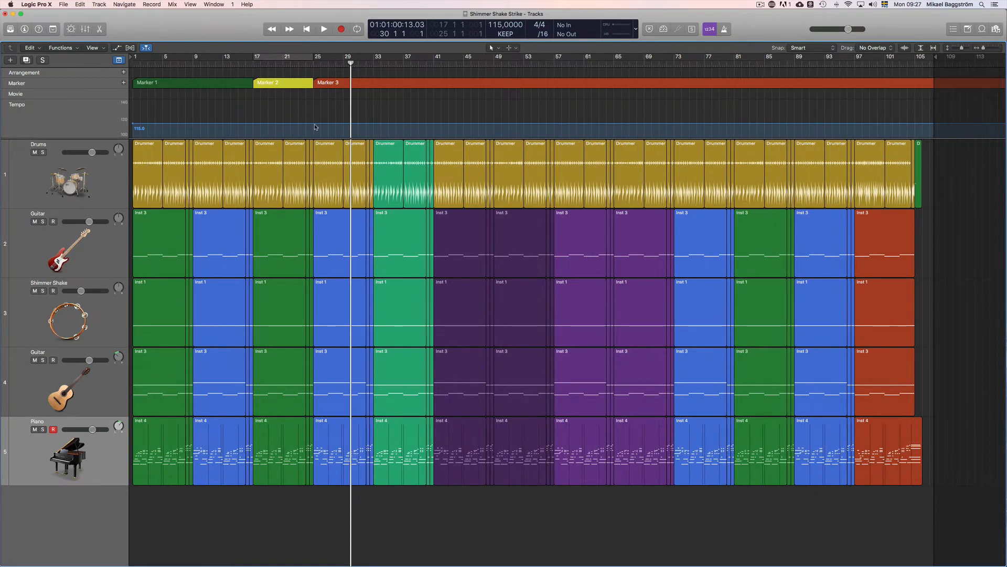
{"action": "key", "text": "g"}
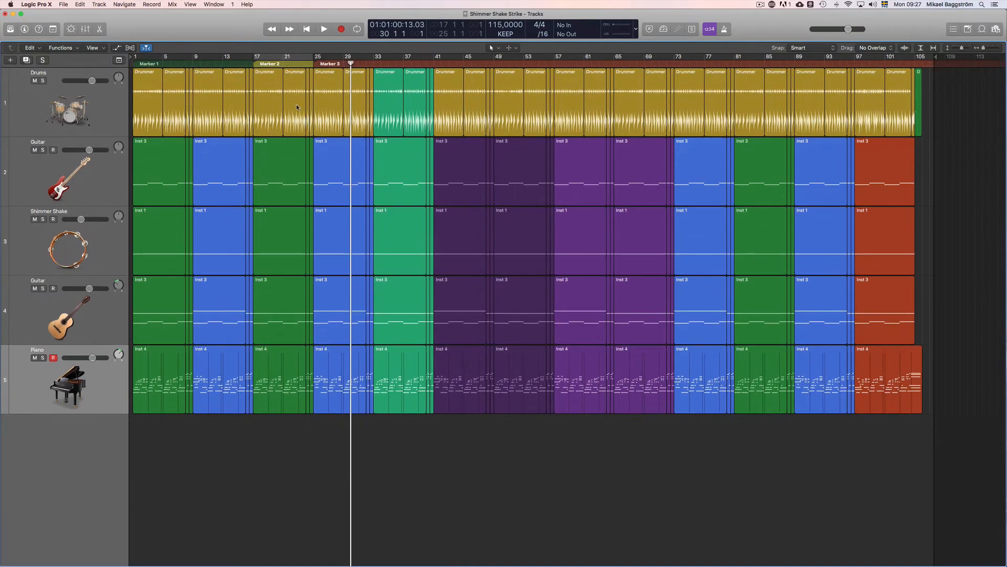
Show the global tracks and rename Marker 2 as VERSE.
{"action": "key", "text": "g"}
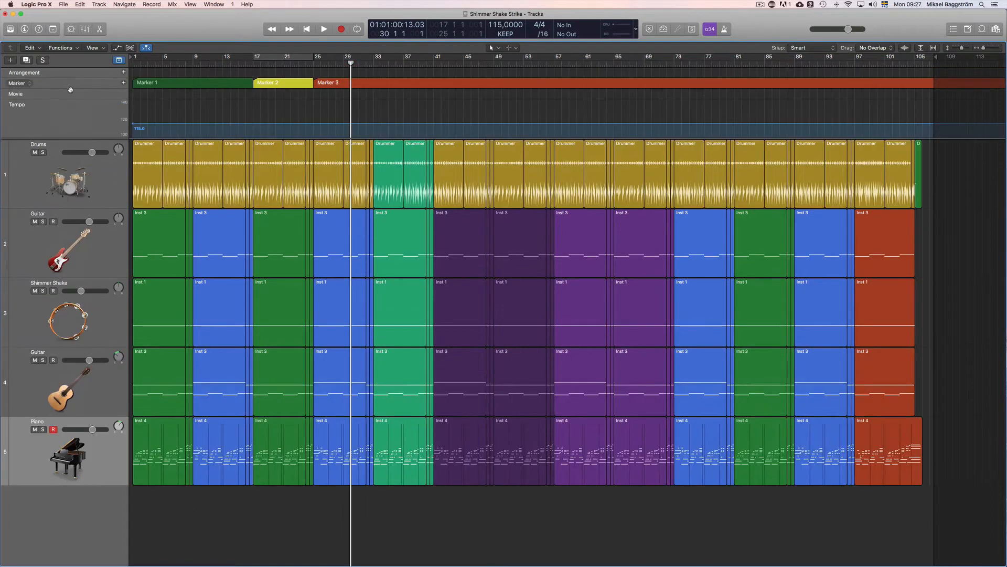
{"action": "key", "text": "g"}
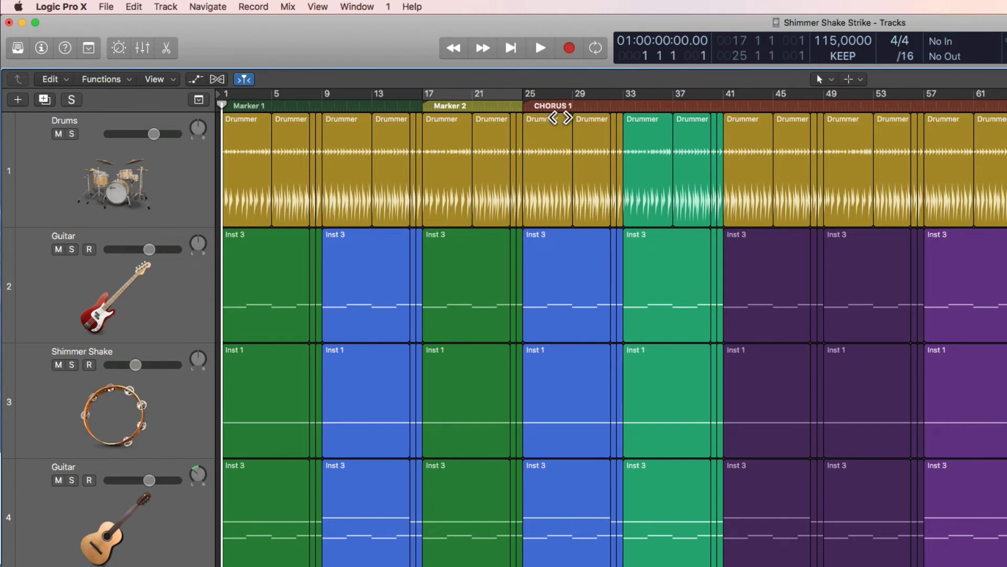
{"action": "key", "text": "g"}
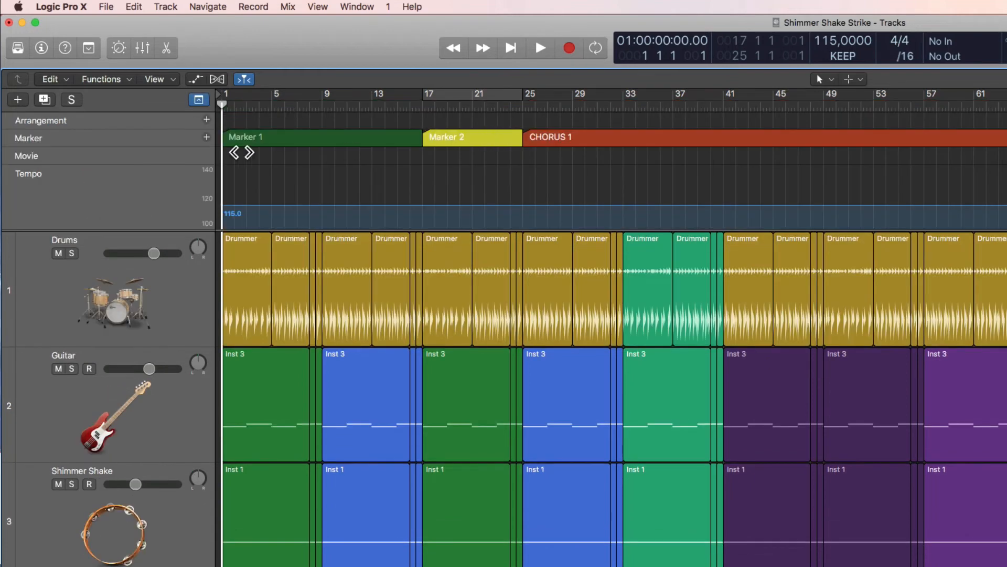
{"action": "double_click", "coordinate": [445, 135]}
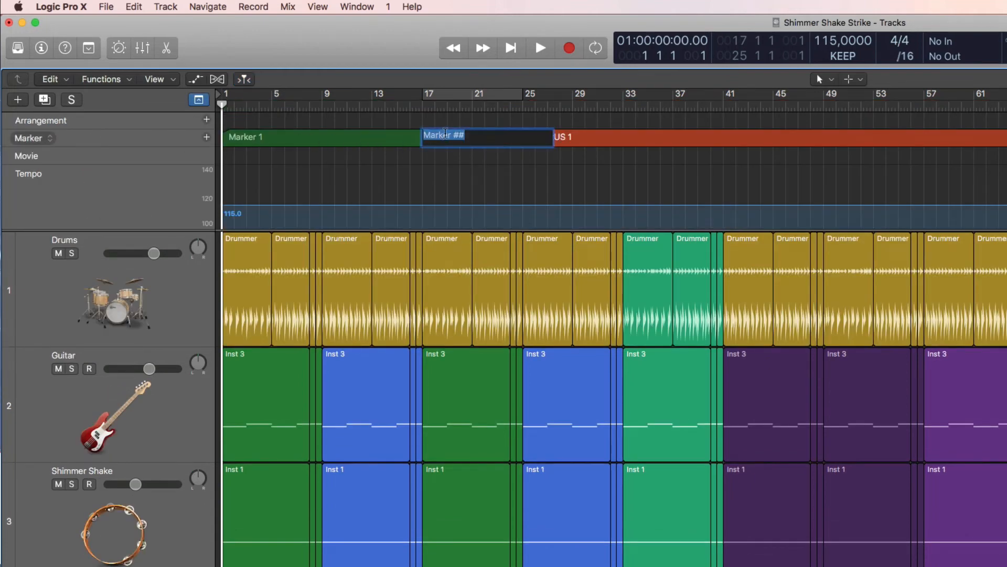
{"action": "type", "text": "VERSE"}
{"action": "key", "text": "Return"}
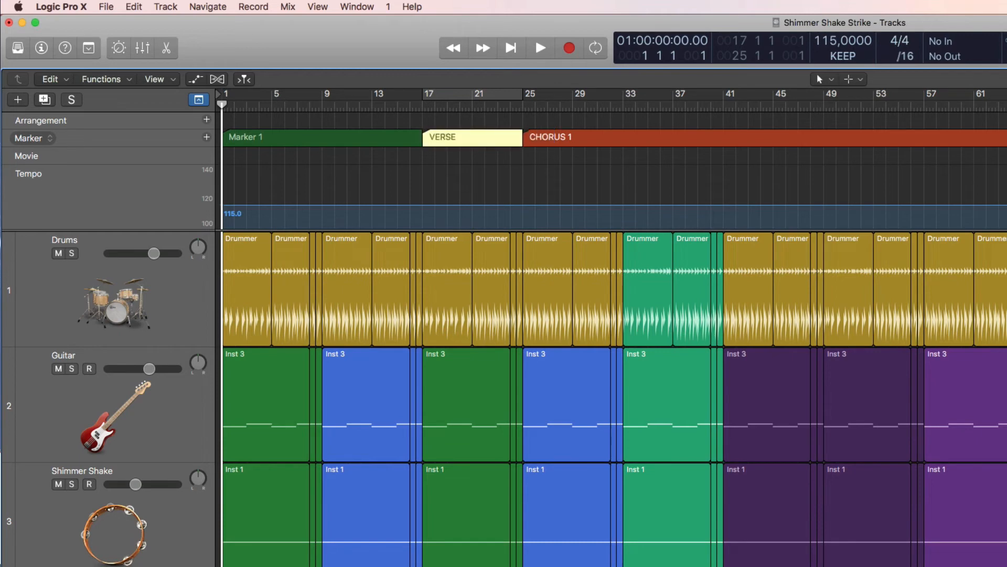
Rename Marker 1 as INTRO.
{"action": "left_click", "coordinate": [257, 146]}
{"action": "double_click", "coordinate": [257, 146]}
{"action": "type", "text": "INTRO"}
{"action": "key", "text": "Return"}
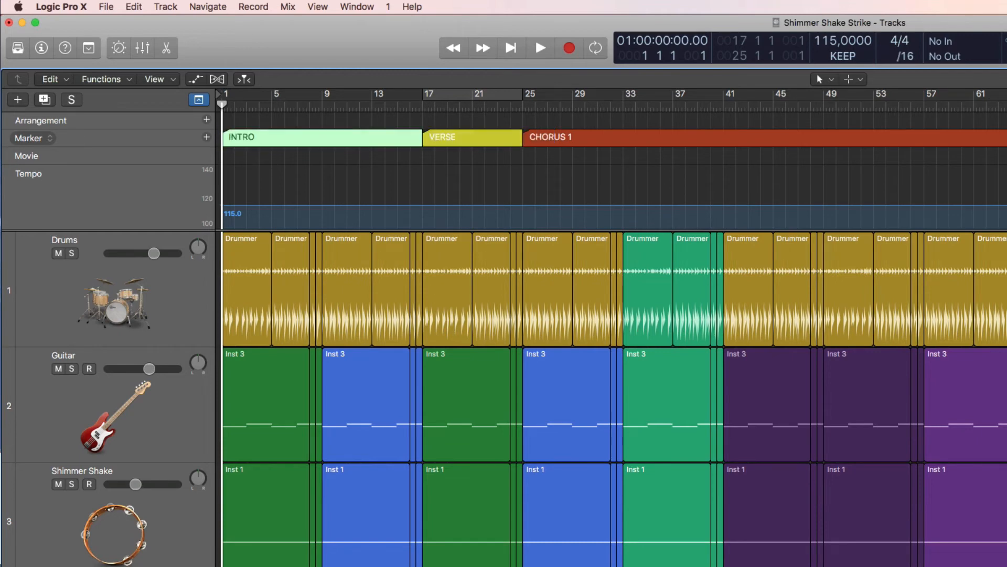
Create a new marker at bar 45 and name it BRIDGE.
{"action": "mouse_move", "coordinate": [534, 108]}
{"action": "left_mouse_down"}
{"action": "mouse_move", "coordinate": [785, 120]}
{"action": "mouse_move", "coordinate": [781, 113]}
{"action": "left_mouse_up"}
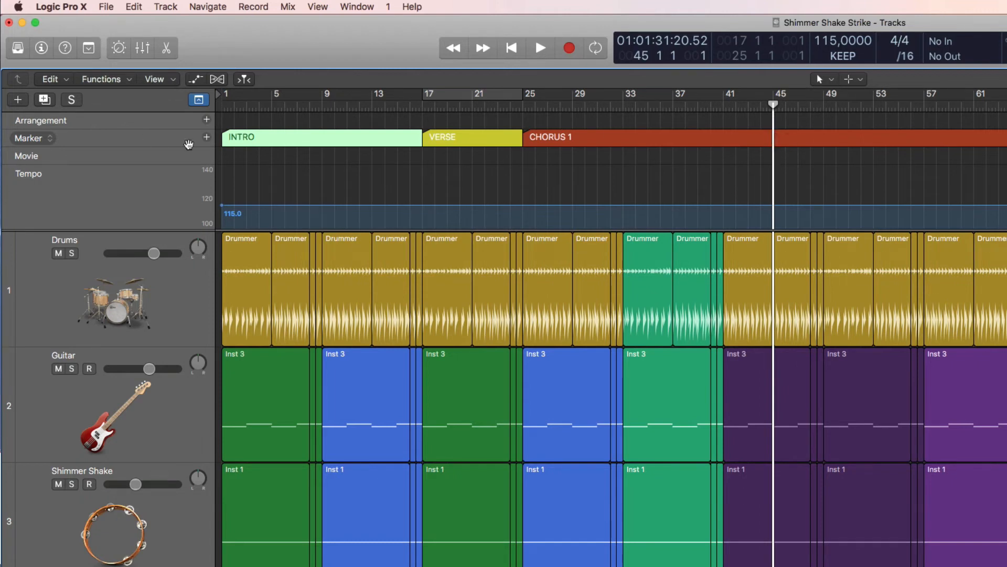
{"action": "left_click", "coordinate": [206, 137]}
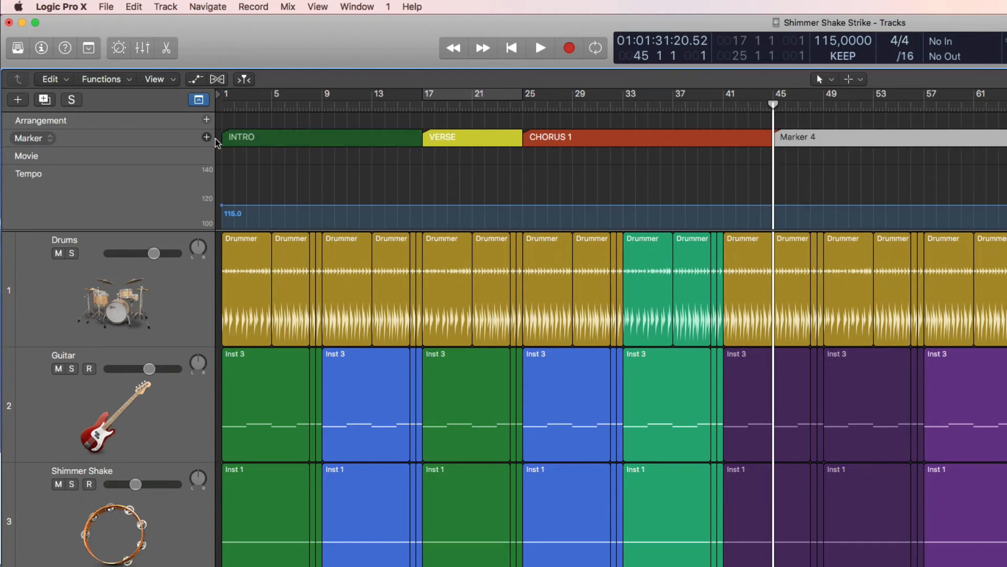
{"action": "double_click", "coordinate": [798, 137]}
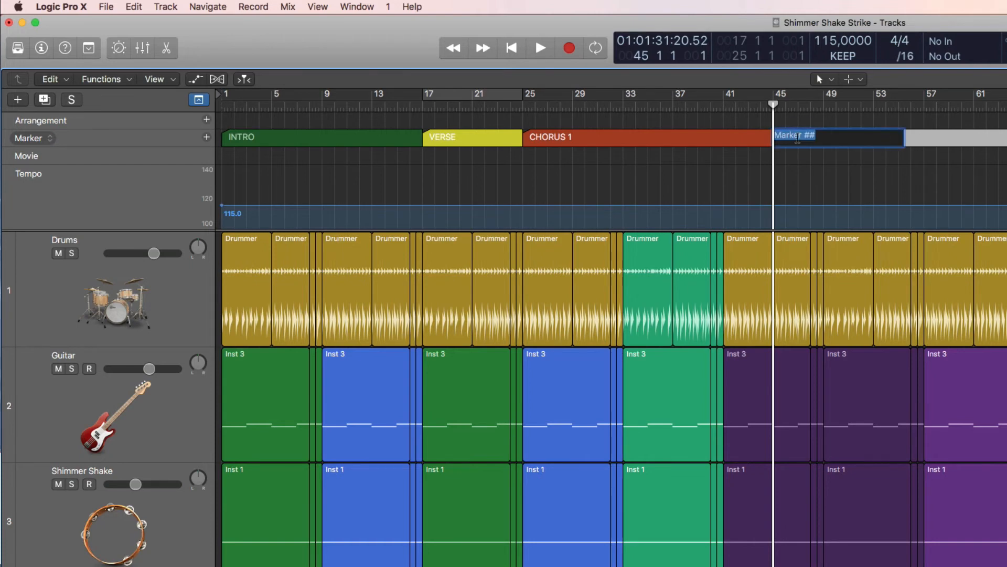
{"action": "type", "text": "BRIDGE"}
{"action": "key", "text": "Return"}
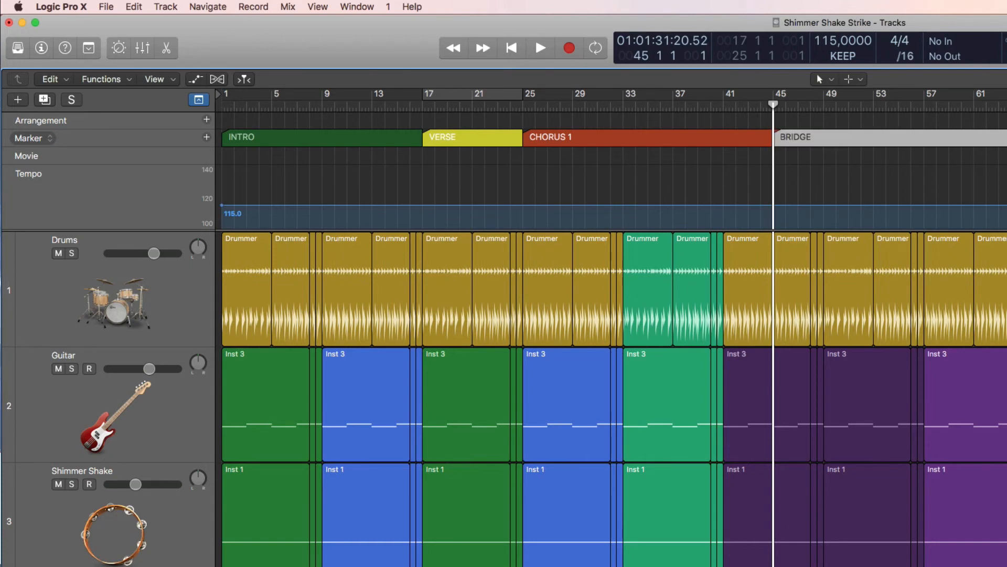
Color the BRIDGE marker dark magenta, deselect it and hide the global tracks.
{"action": "key", "text": "alt+c"}
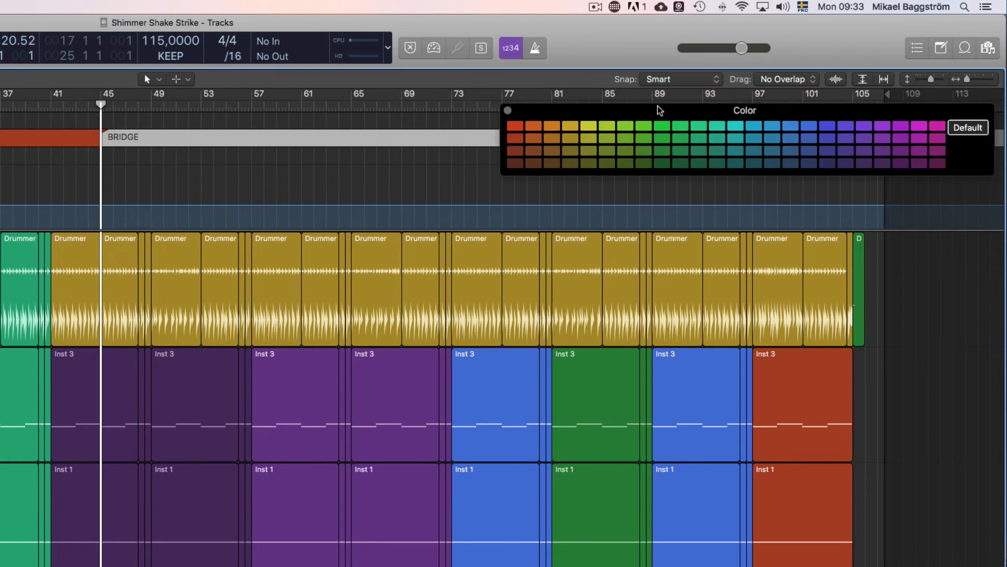
{"action": "left_click", "coordinate": [920, 151]}
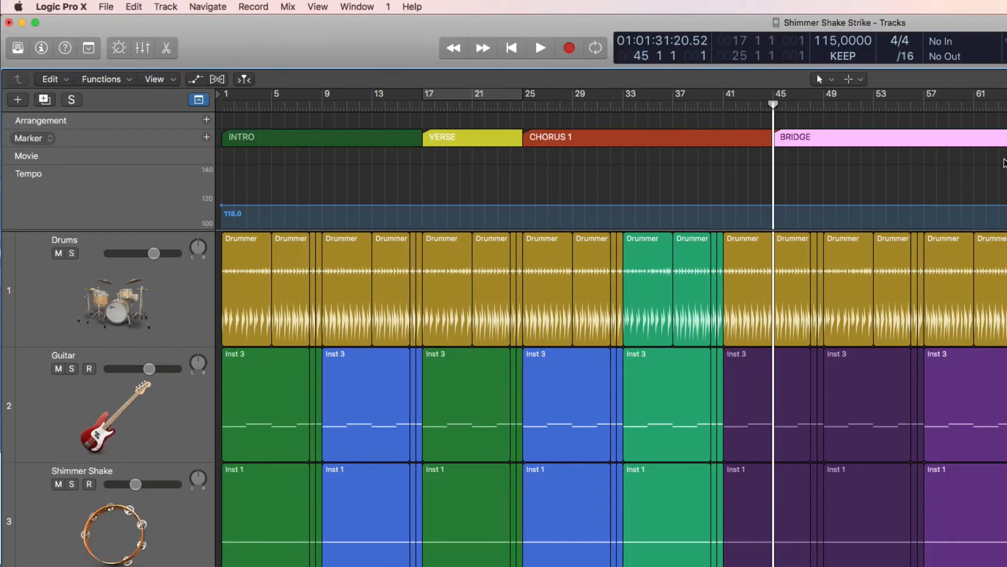
{"action": "left_click", "coordinate": [973, 183]}
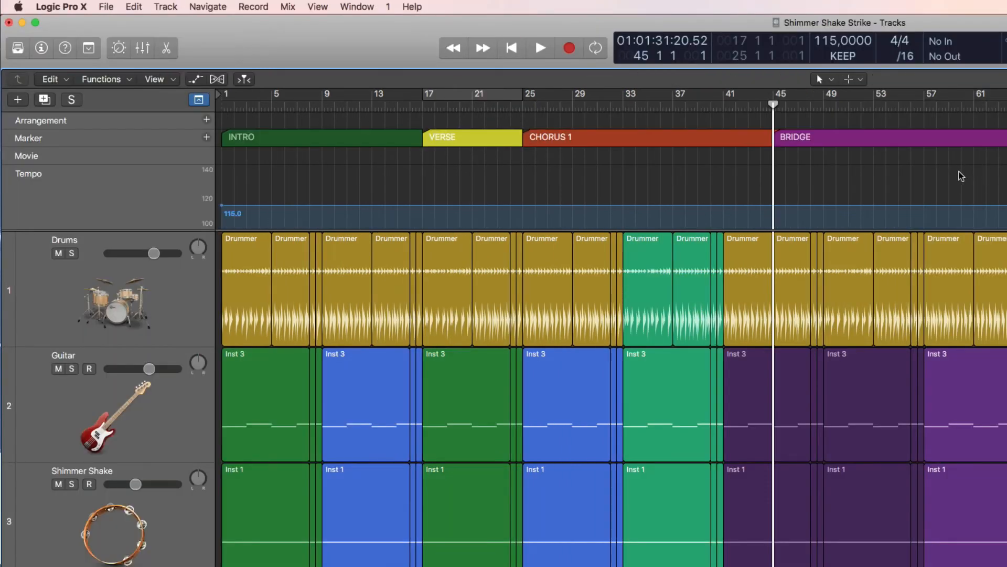
{"action": "key", "text": "g"}
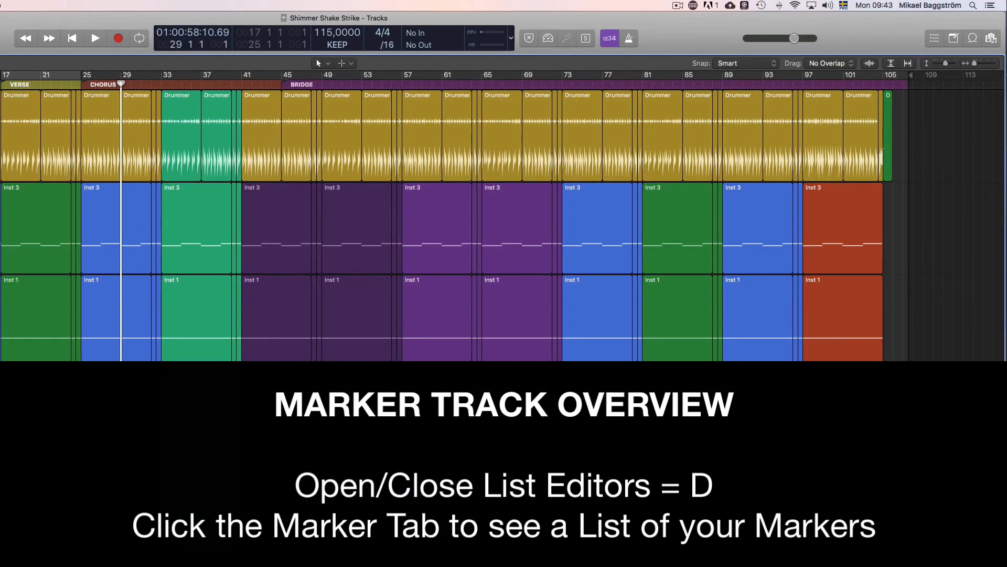
Open the list editors and display the list of markers.
{"action": "key", "text": "d"}
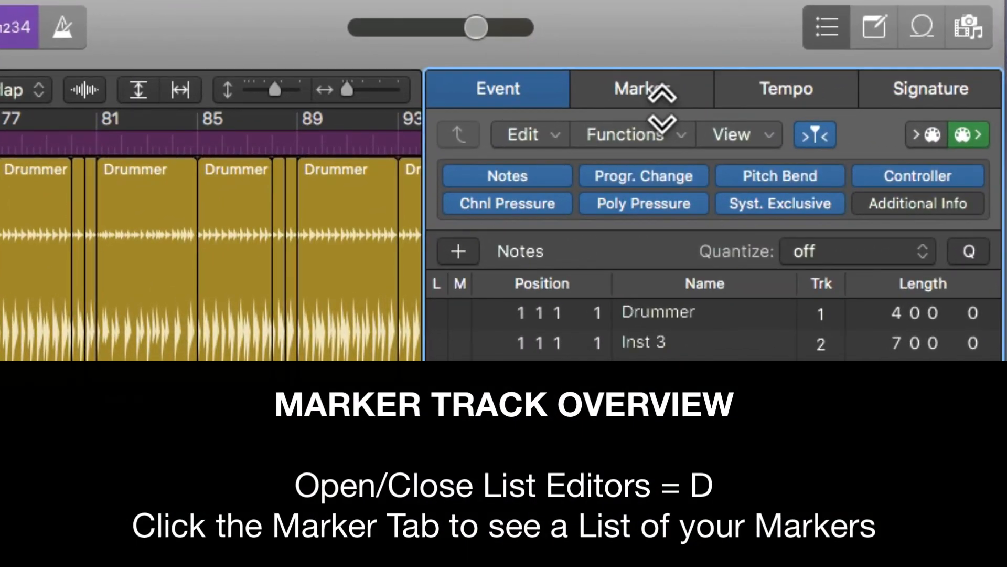
{"action": "left_click", "coordinate": [706, 78]}
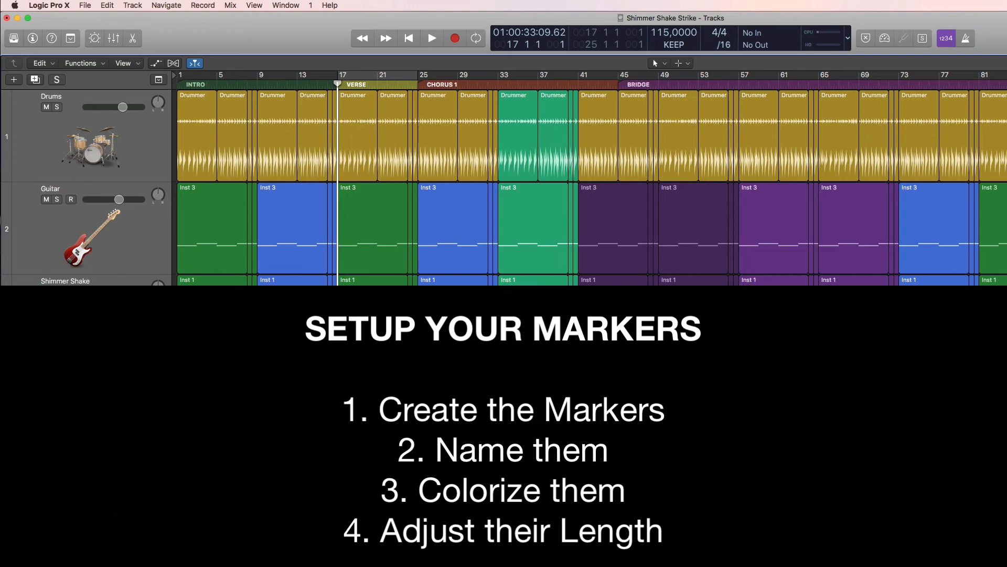
Jump the playhead from marker to marker up to CHORUS 1 at bar 25.
{"action": "key", "text": "alt+period"}
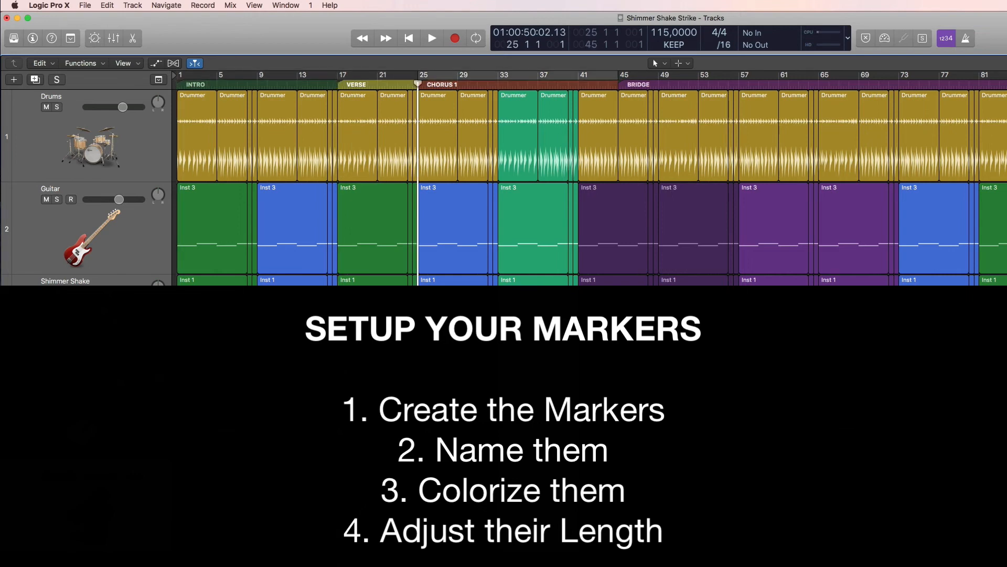
{"action": "key", "text": "alt+period"}
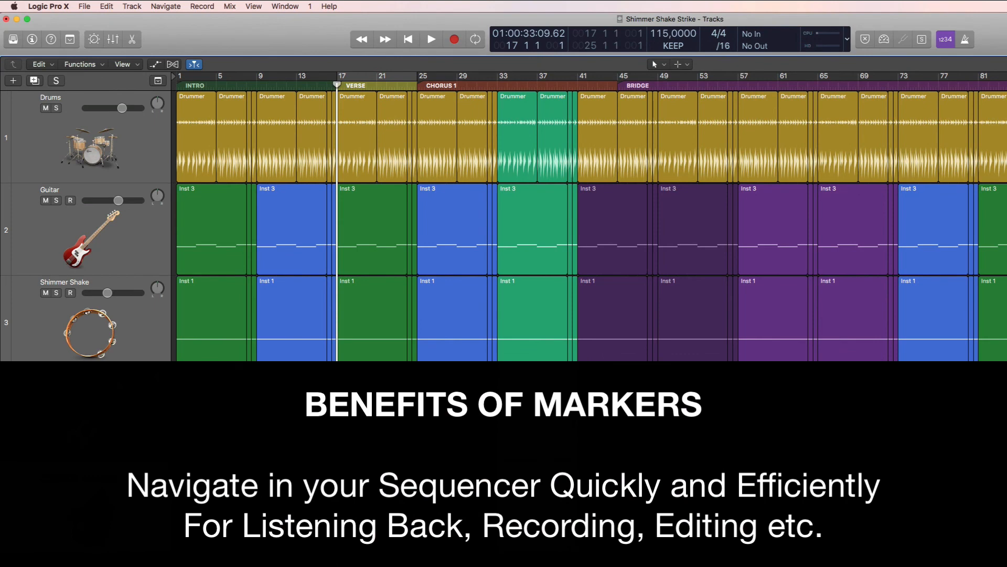
{"action": "key", "text": "alt+period"}
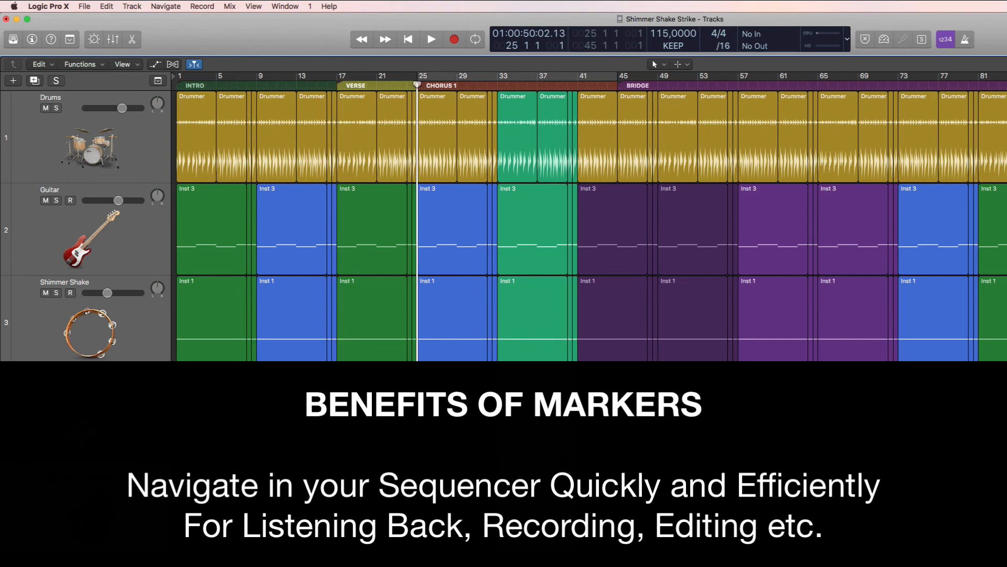
Play a short passage from the CHORUS 1 marker and return the playhead to the VERSE marker at bar 17.
{"action": "key", "text": "space"}
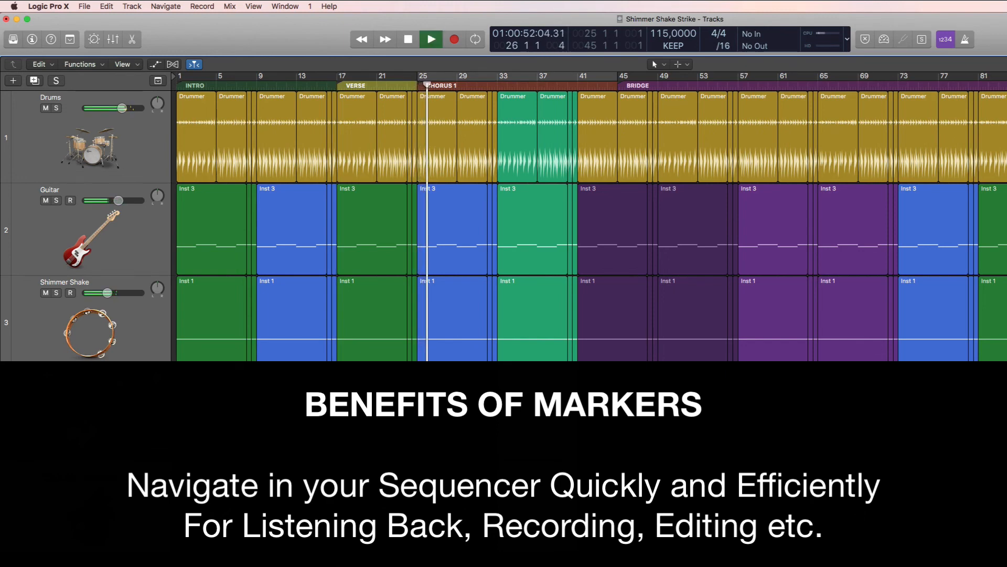
{"action": "key", "text": "space"}
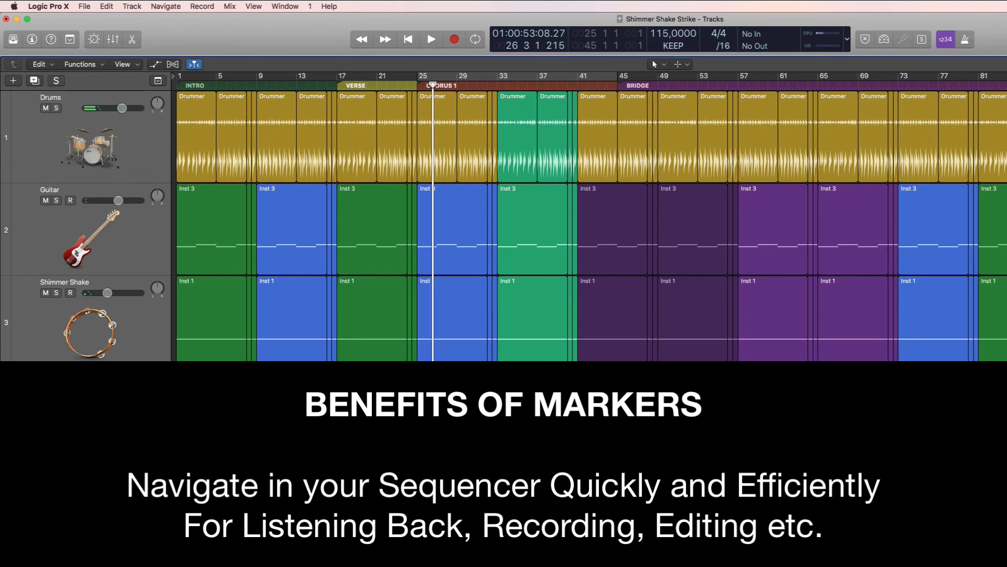
{"action": "key", "text": "alt+comma"}
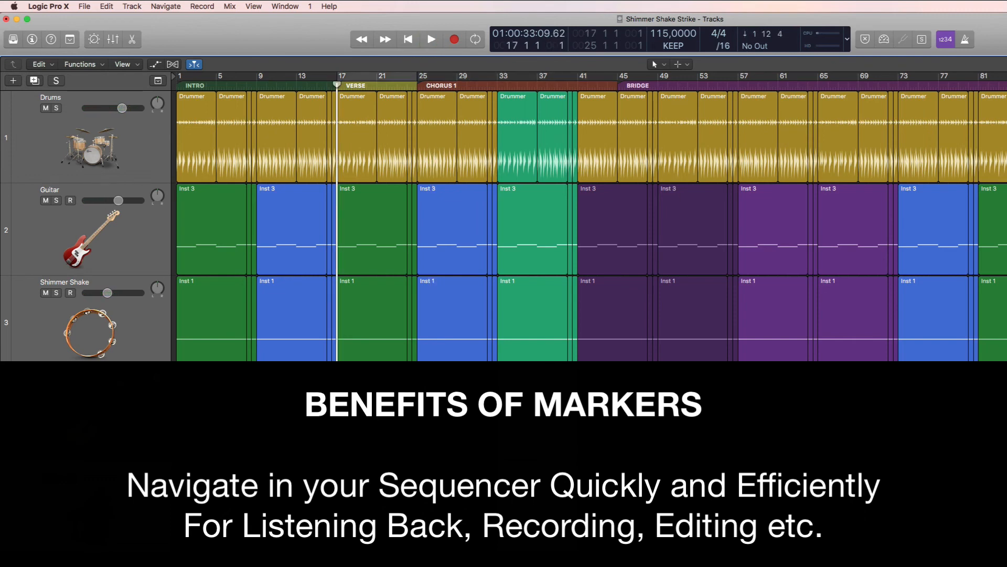
Select the Shimmer Shake track, deselect its regions and jump the playhead to the BRIDGE marker at bar 45.
{"action": "left_click", "coordinate": [146, 336]}
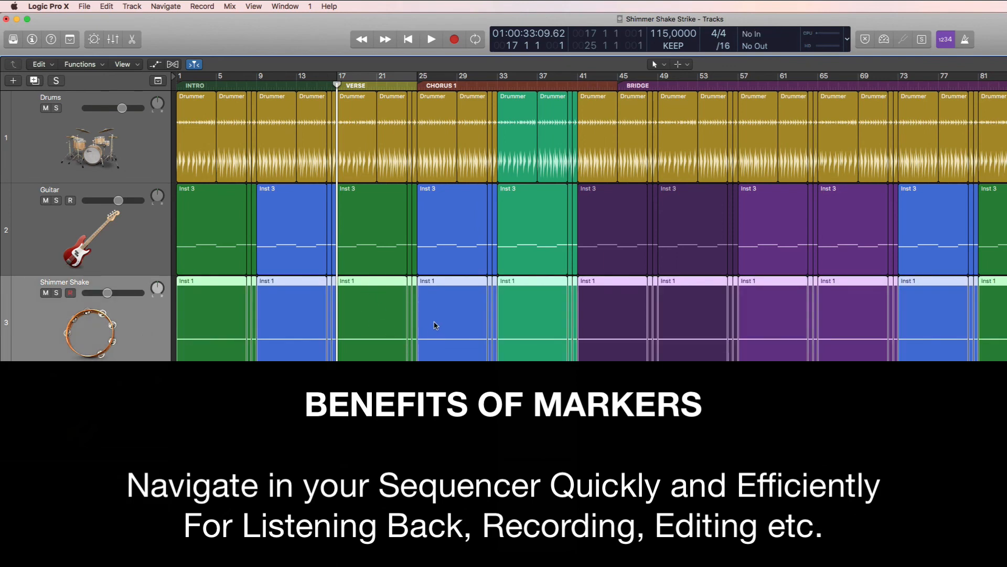
{"action": "left_click", "coordinate": [438, 409]}
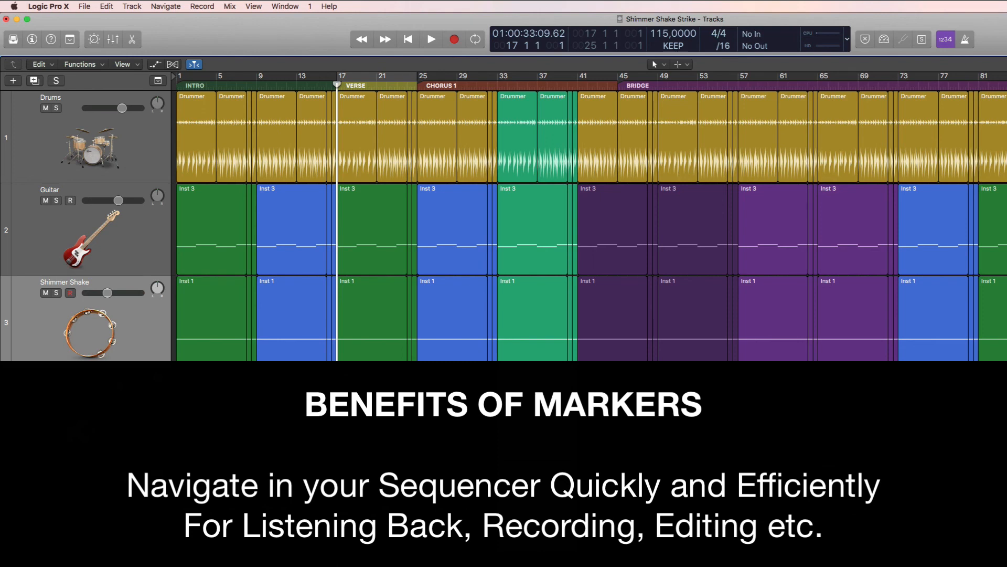
{"action": "key", "text": "alt+period"}
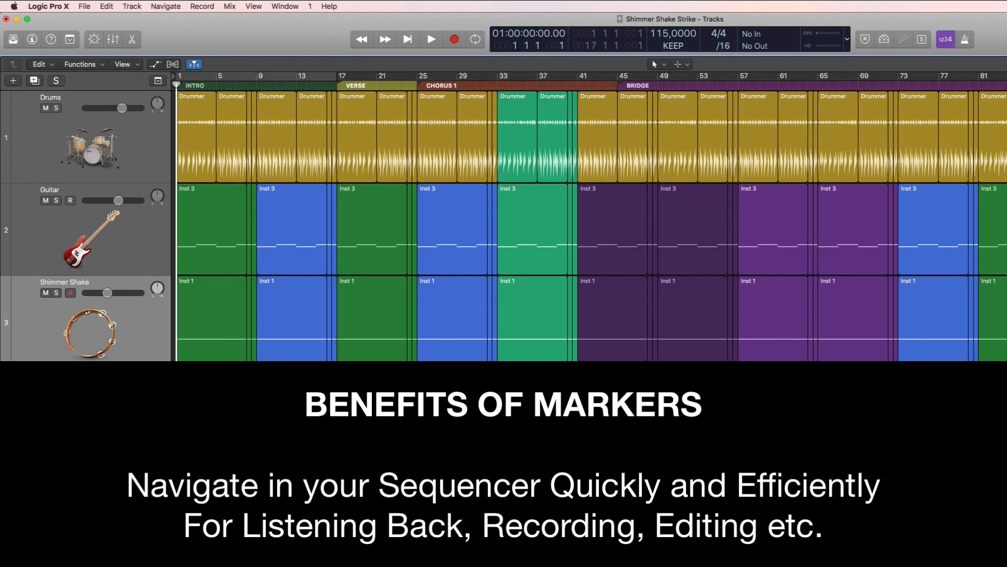
{"action": "key", "text": "alt+period"}
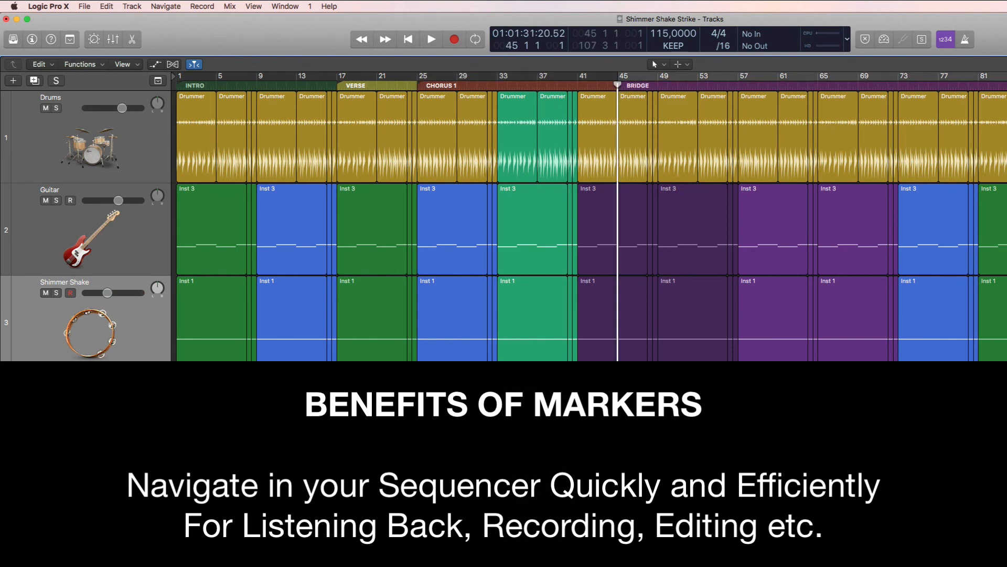